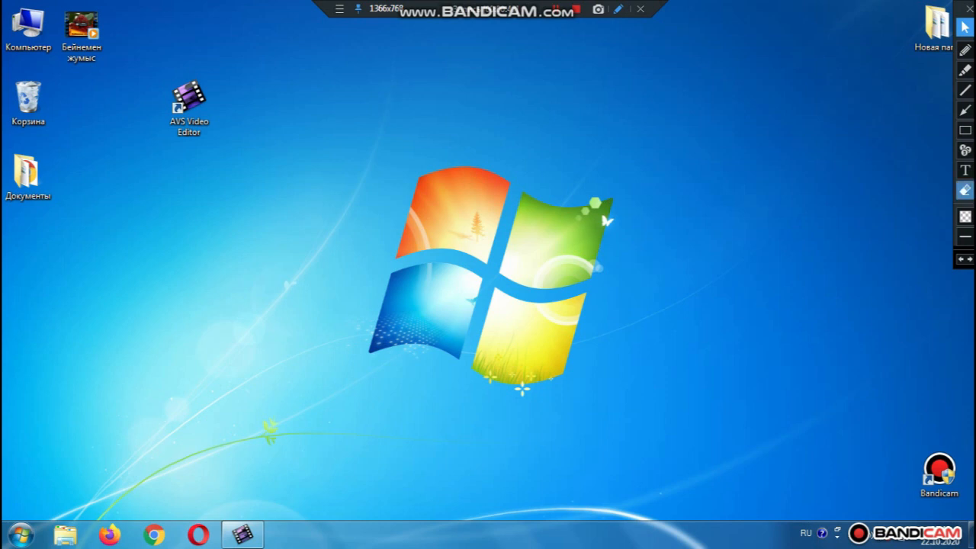
Circle the AVS Video Editor shortcut with the red pen, then erase the mark
left_click(964, 49)
mouse_move(248, 97)
left_mouse_down()
mouse_move(210, 74)
mouse_move(132, 102)
mouse_move(131, 158)
mouse_move(257, 203)
mouse_move(279, 171)
mouse_move(270, 123)
mouse_move(247, 95)
left_mouse_up()
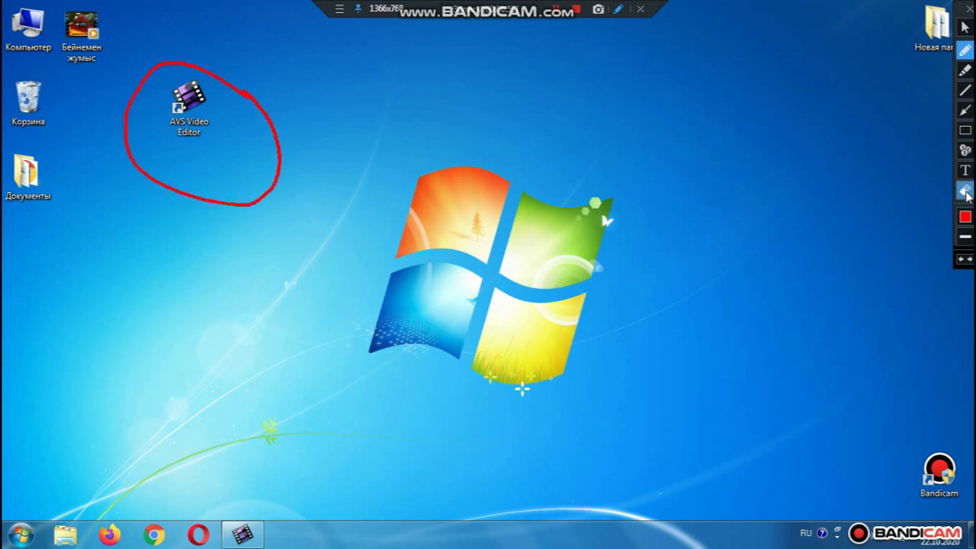
left_click(964, 190)
mouse_move(106, 71)
left_mouse_down()
mouse_move(390, 270)
mouse_move(448, 284)
left_mouse_up()
mouse_move(96, 66)
left_mouse_down()
mouse_move(346, 150)
mouse_move(387, 175)
left_mouse_up()
left_click_drag(116, 70, 381, 190)
left_click(964, 26)
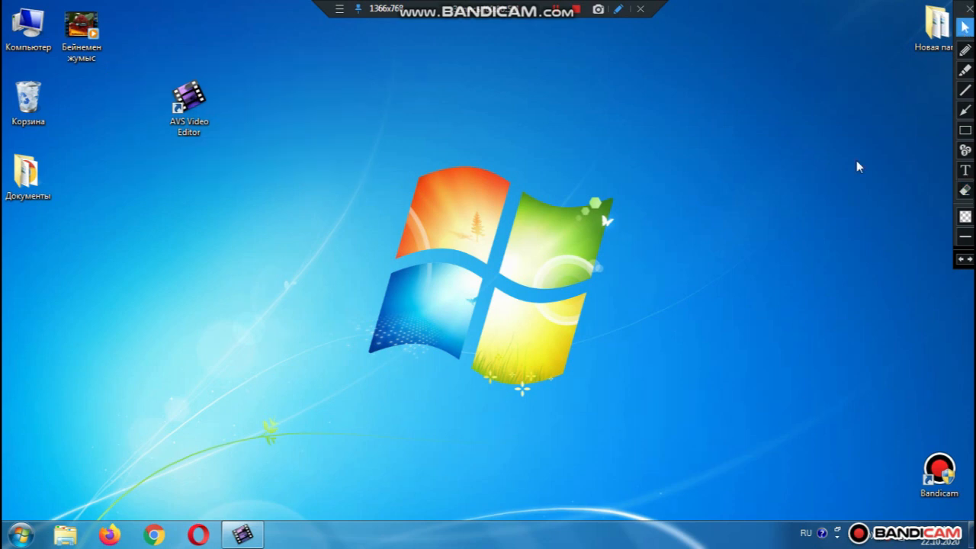
Restore the editor window, underline its title, library and editing areas in red, then clear them
left_click(241, 536)
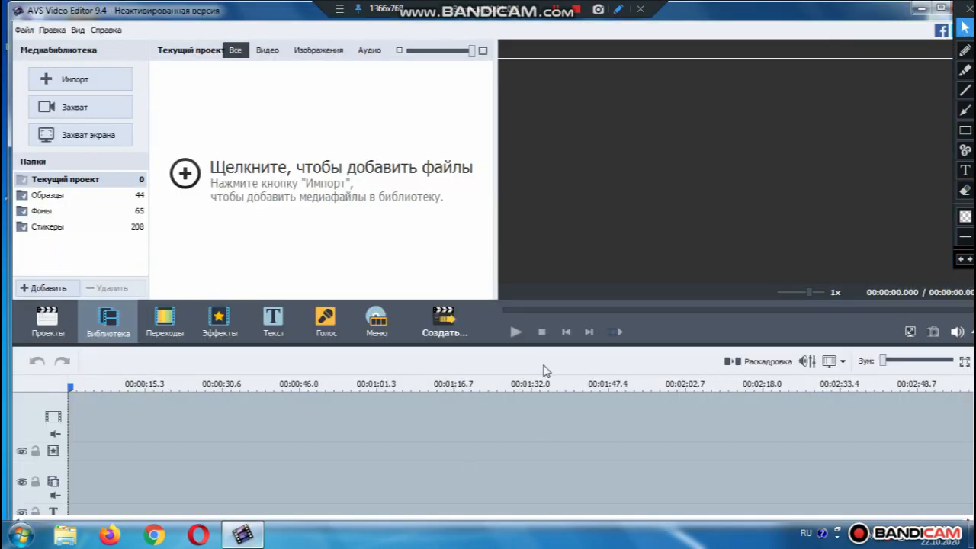
left_click(964, 50)
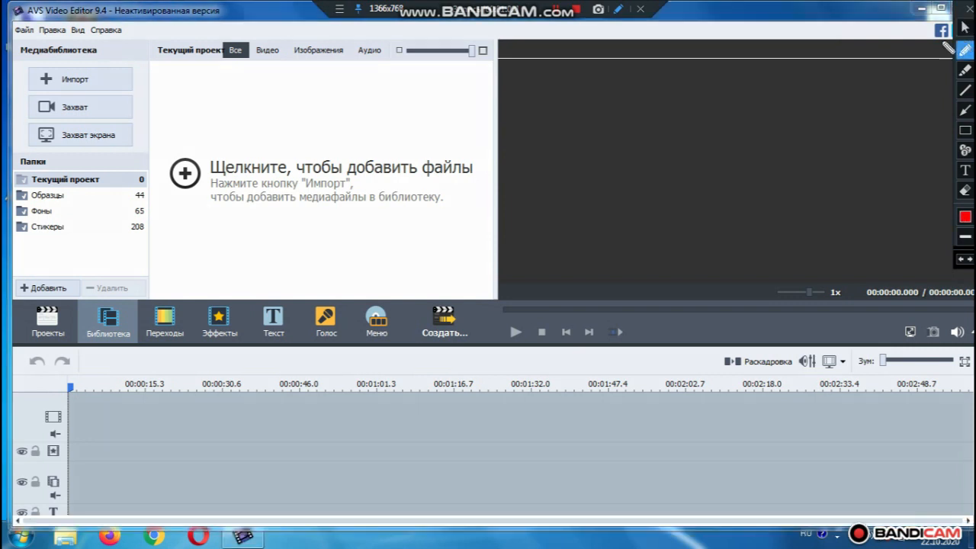
left_click_drag(13, 25, 248, 25)
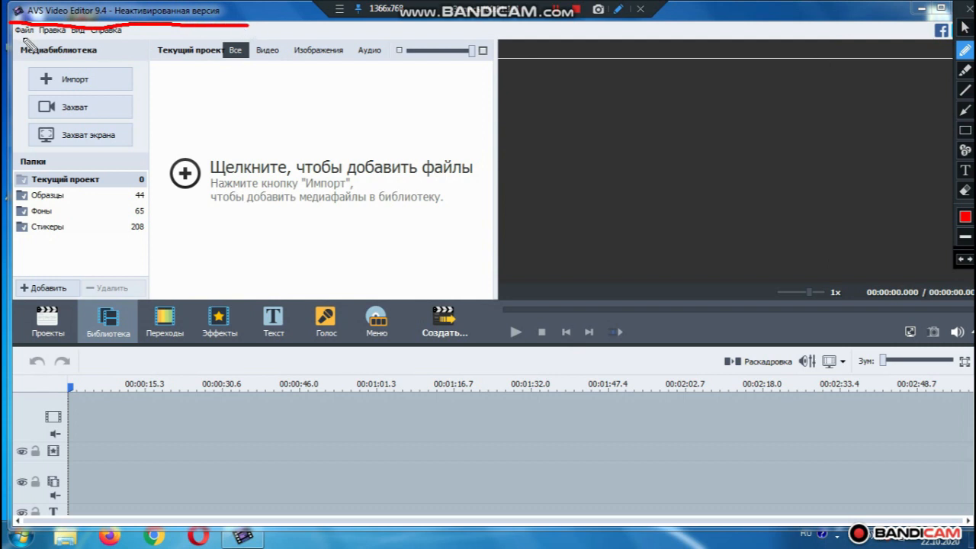
left_click_drag(12, 38, 159, 42)
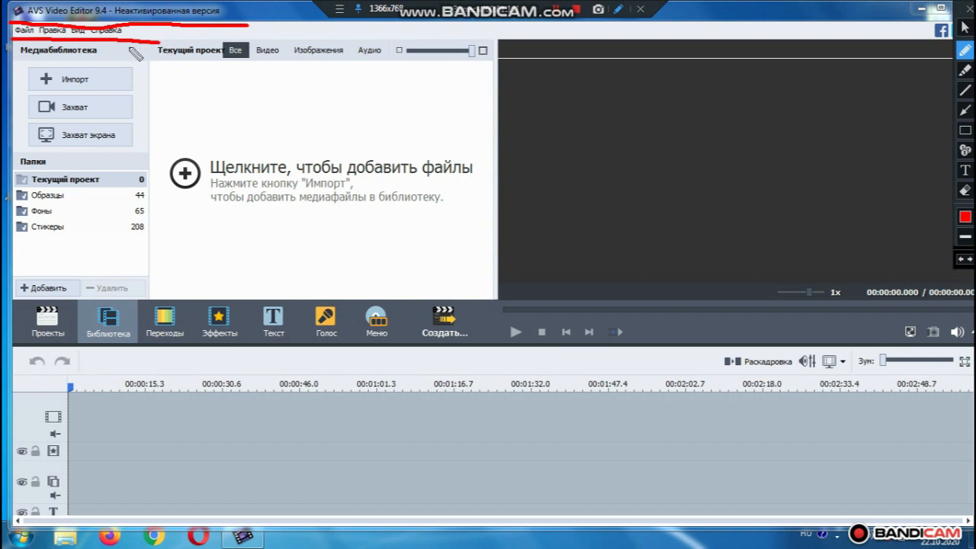
mouse_move(15, 46)
left_mouse_down()
mouse_move(16, 207)
mouse_move(37, 256)
mouse_move(59, 267)
mouse_move(188, 286)
mouse_move(334, 280)
mouse_move(466, 265)
mouse_move(481, 253)
mouse_move(501, 165)
mouse_move(480, 106)
mouse_move(371, 54)
mouse_move(217, 32)
left_mouse_up()
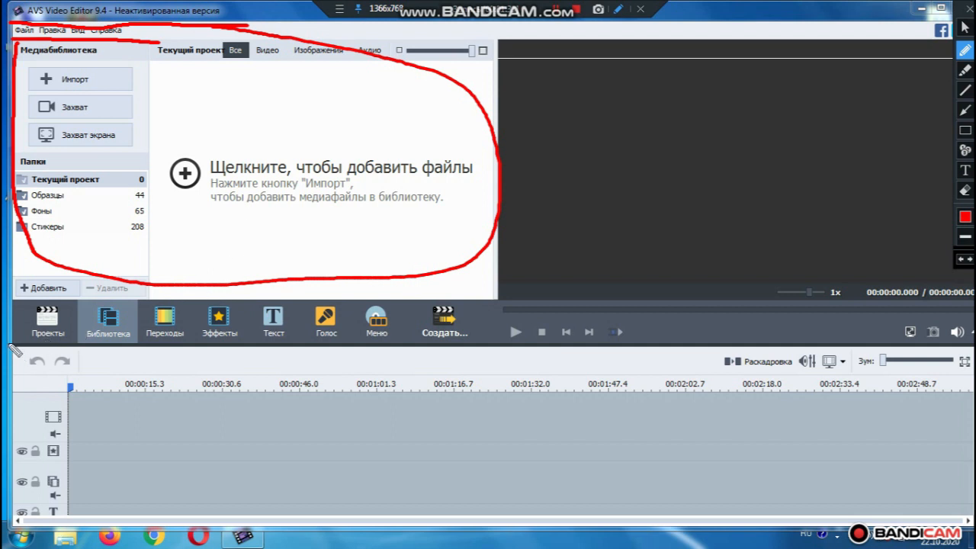
left_click_drag(13, 346, 300, 346)
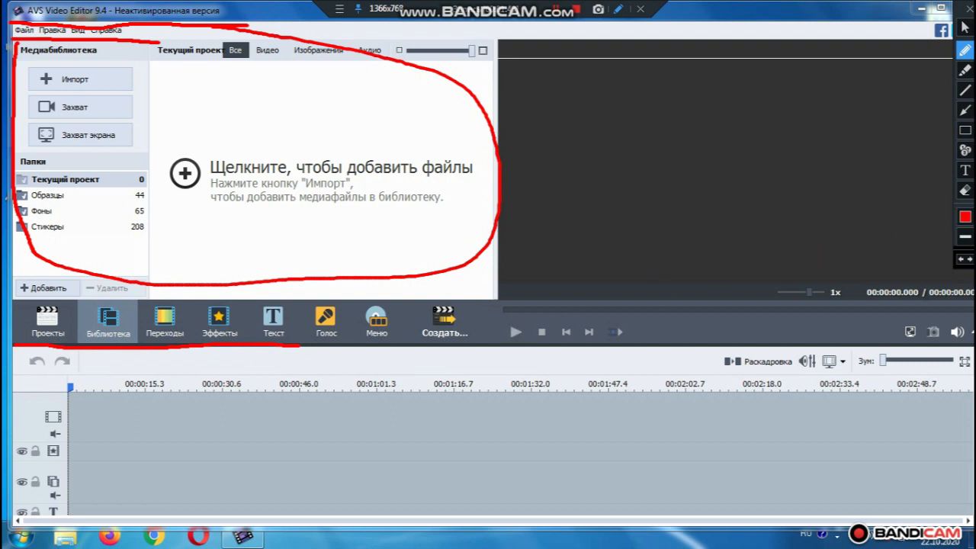
left_click(964, 190)
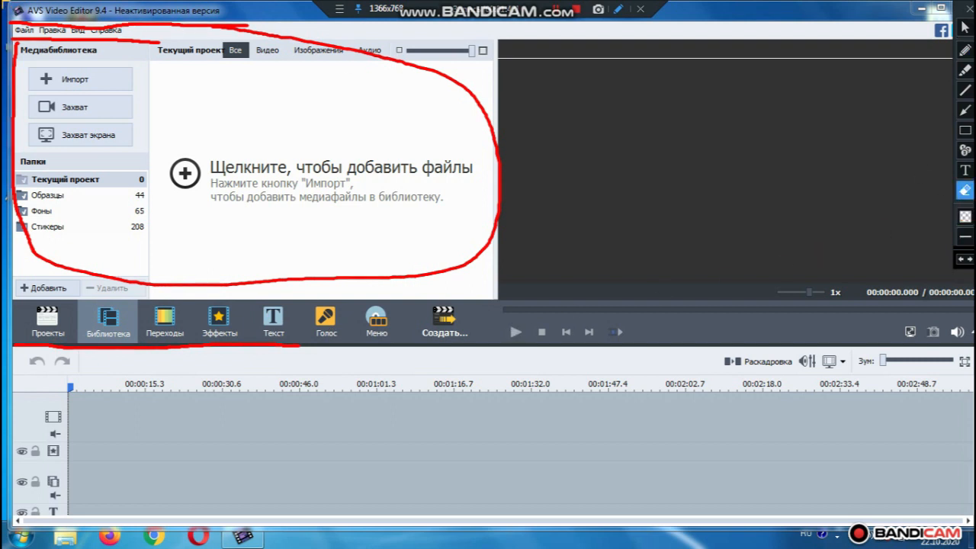
left_click(19, 71)
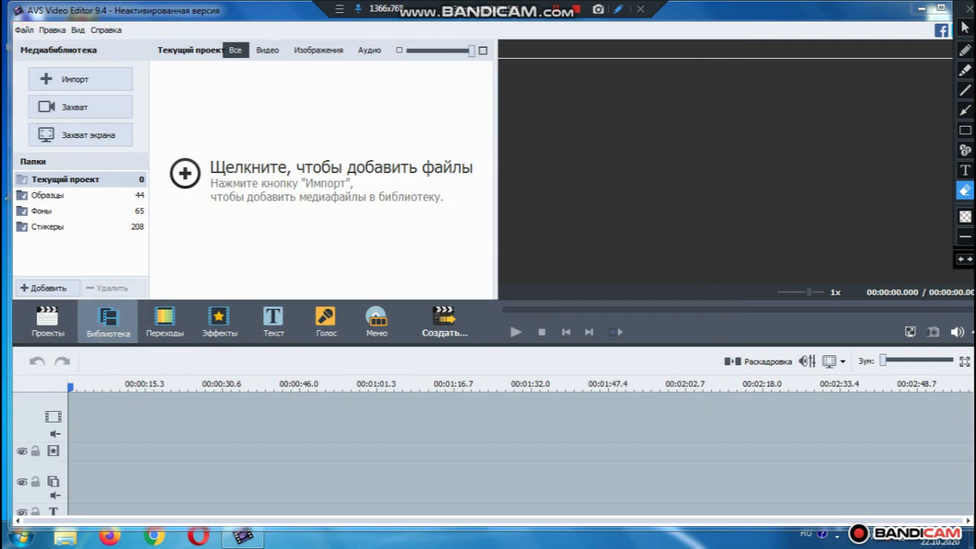
Add the Sample clip from Образцы to the timeline, matching the project aspect ratio to it
left_click(964, 29)
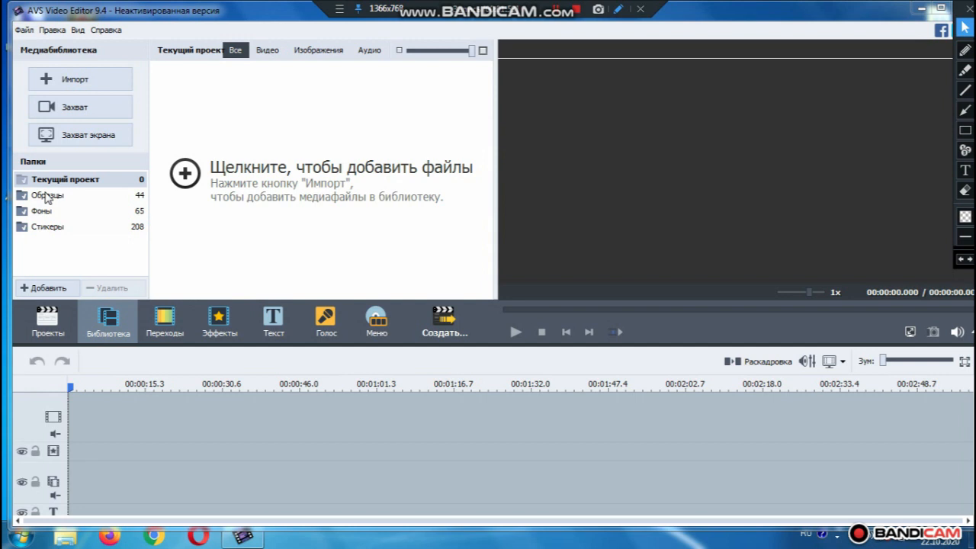
left_click(48, 195)
left_click(202, 118)
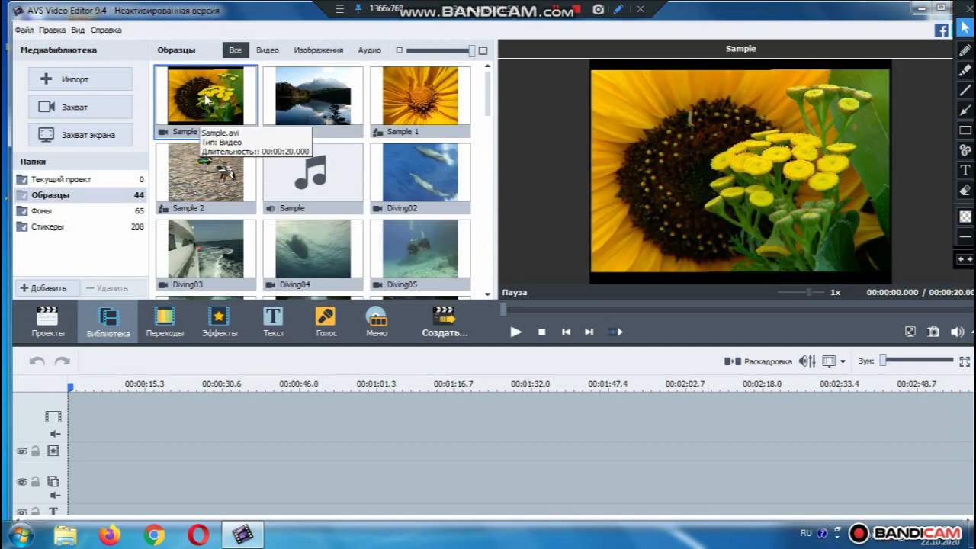
left_click_drag(200, 117, 78, 404)
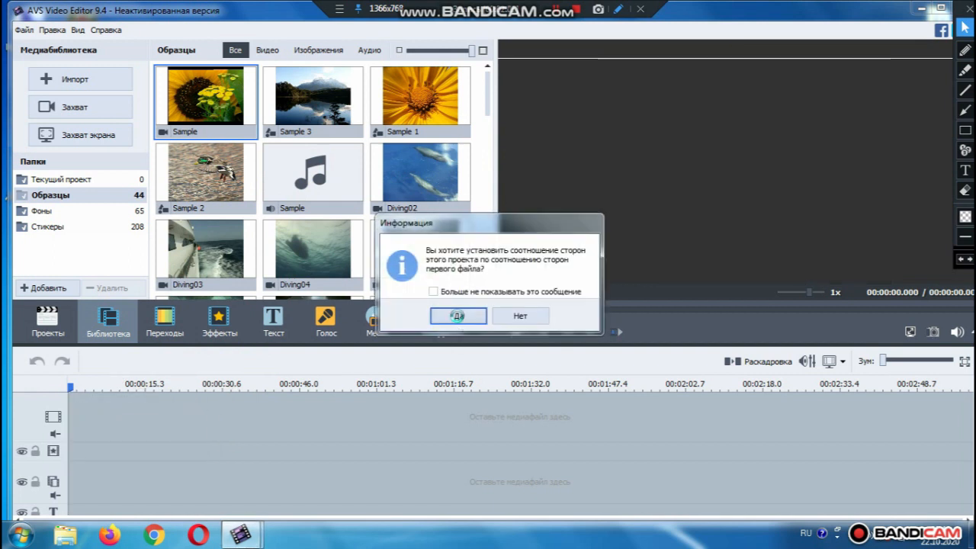
left_click(458, 314)
left_click_drag(124, 419, 108, 419)
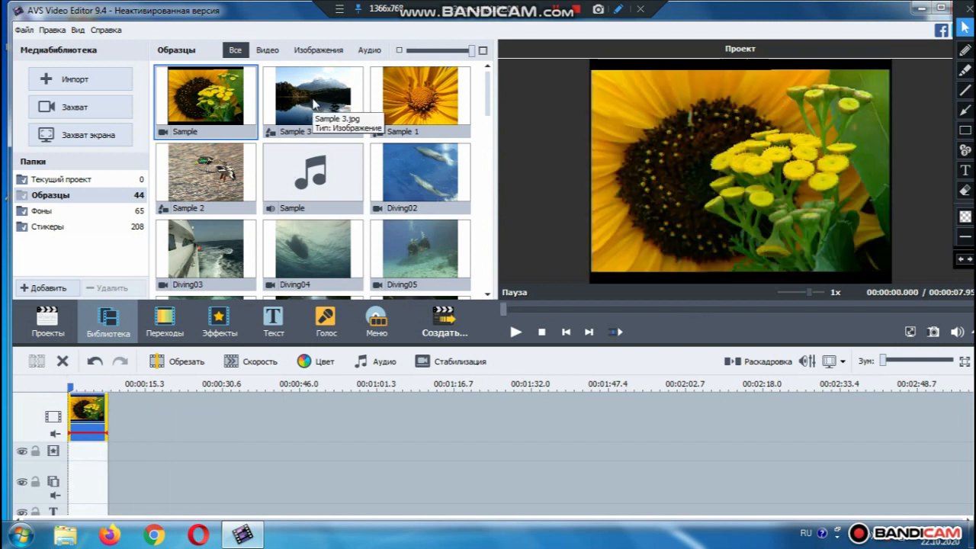
Append Sample 3, Diving03, Diving04 and Sample 1 to the timeline in that order
left_click_drag(313, 104, 155, 423)
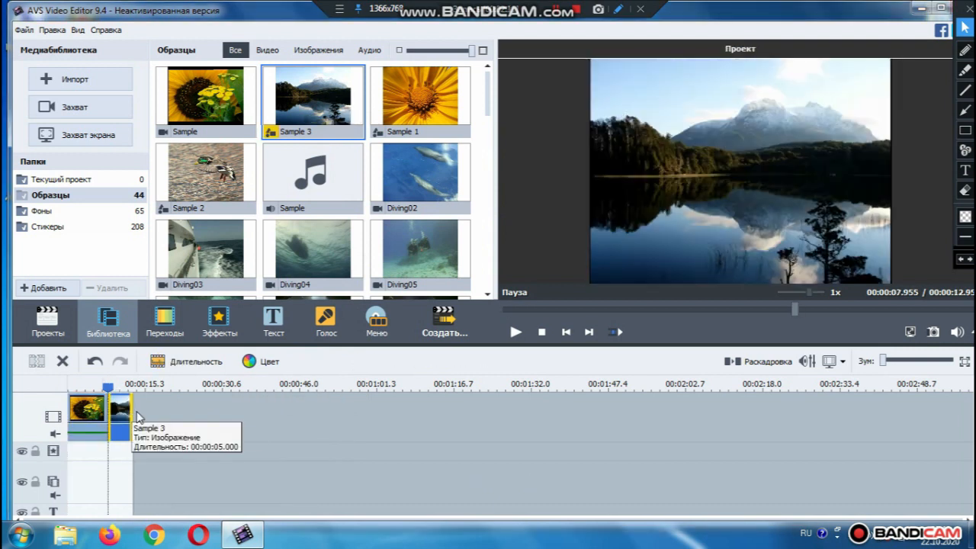
left_click(211, 248)
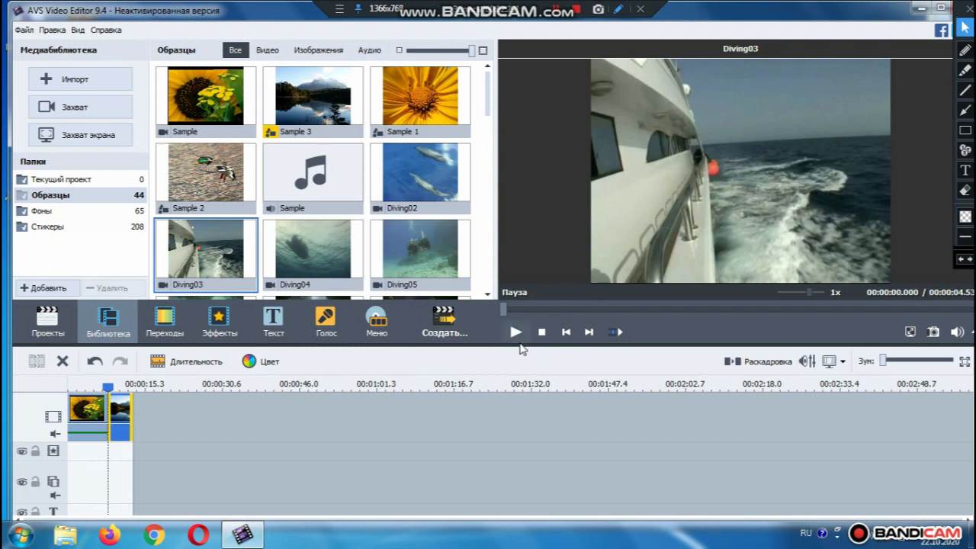
left_click(516, 333)
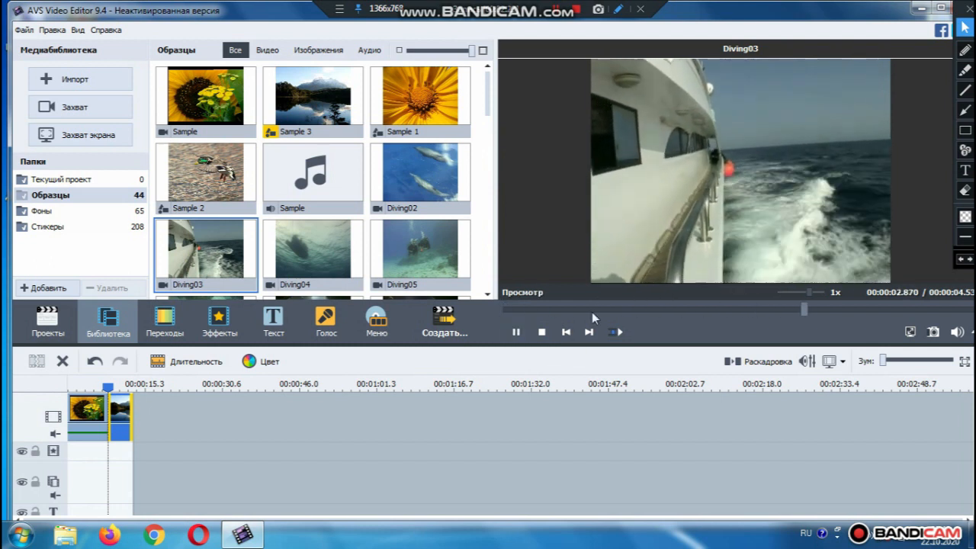
left_click(563, 333)
left_click(516, 332)
left_click_drag(193, 270, 153, 416)
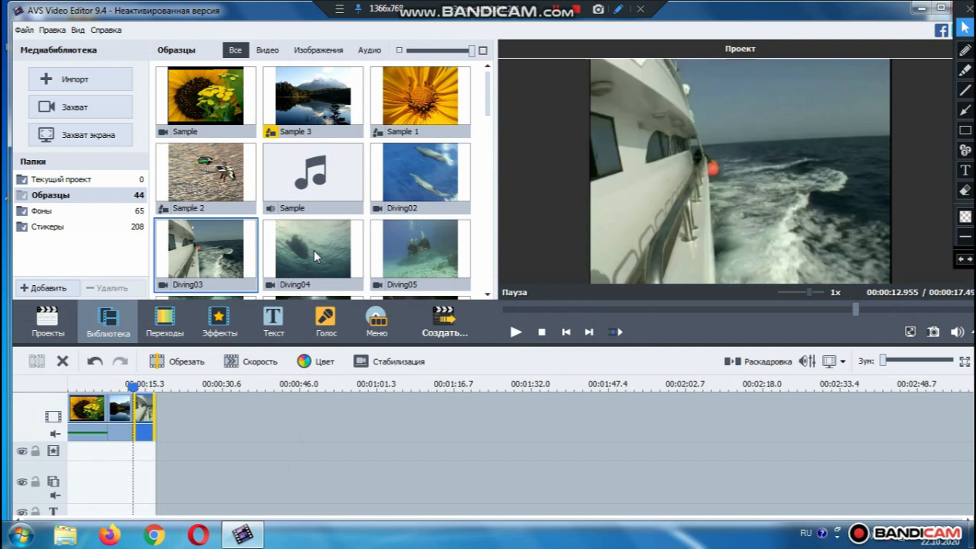
left_click_drag(312, 250, 196, 420)
left_click(203, 418)
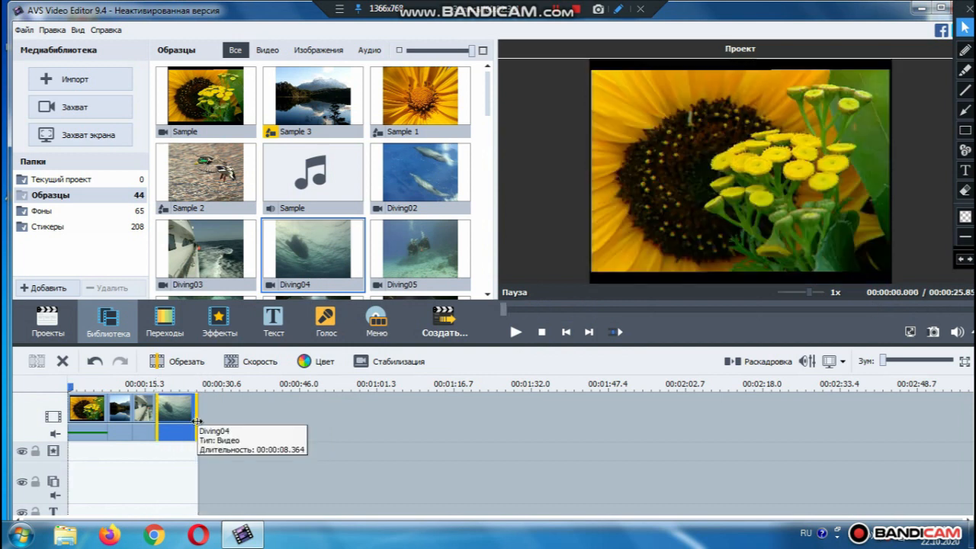
left_click_drag(419, 106, 243, 418)
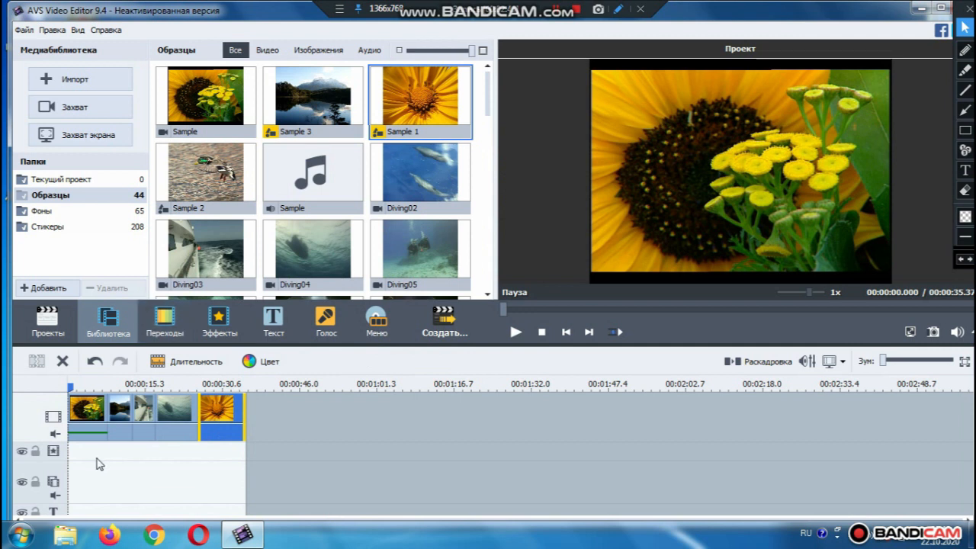
Add the Таймер special effect to the effects track, trimmed to the first clip's length
left_click(219, 327)
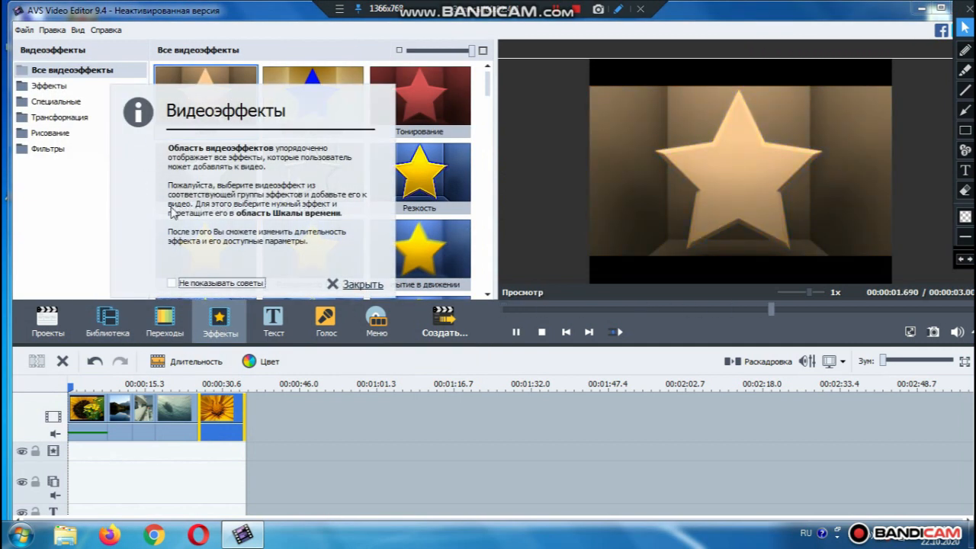
left_click(362, 285)
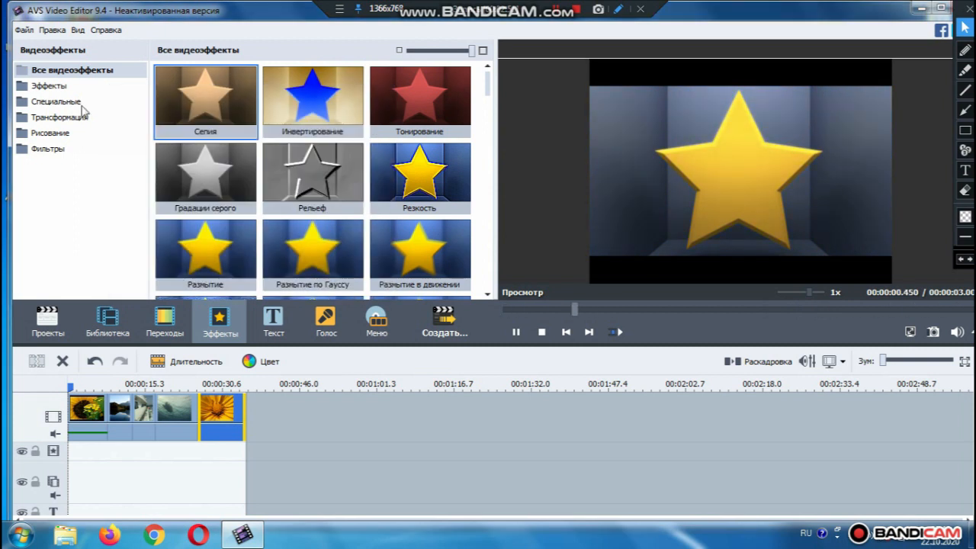
left_click(50, 87)
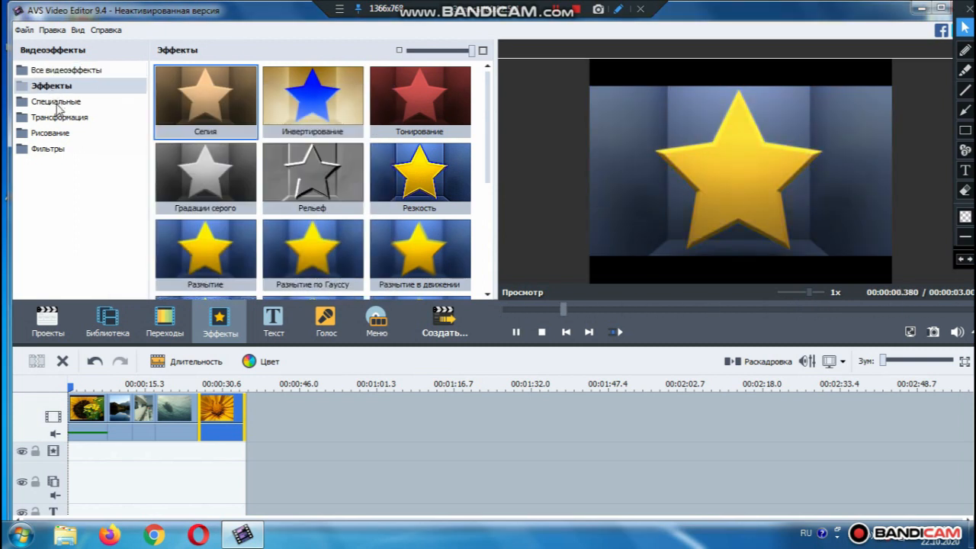
left_click(56, 102)
left_click(50, 86)
left_click(55, 102)
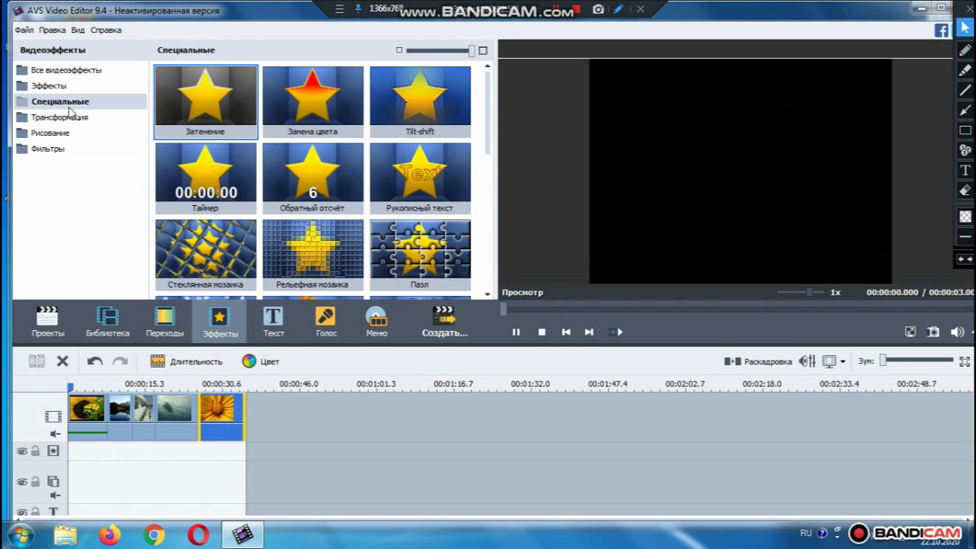
left_click_drag(215, 173, 73, 458)
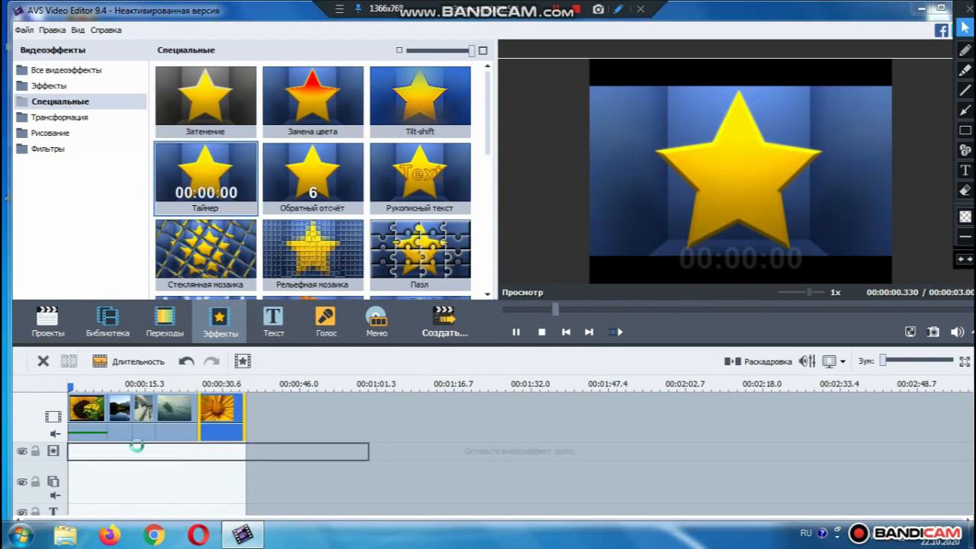
left_click_drag(368, 452, 109, 455)
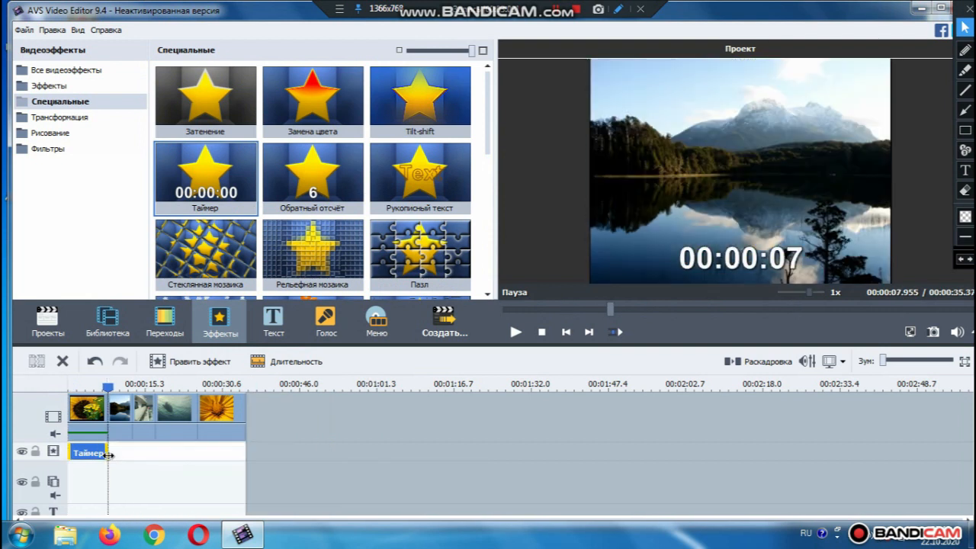
Add the Ресэмплинг transformation effect after Таймер, ending at 00:00:17.492
left_click(64, 120)
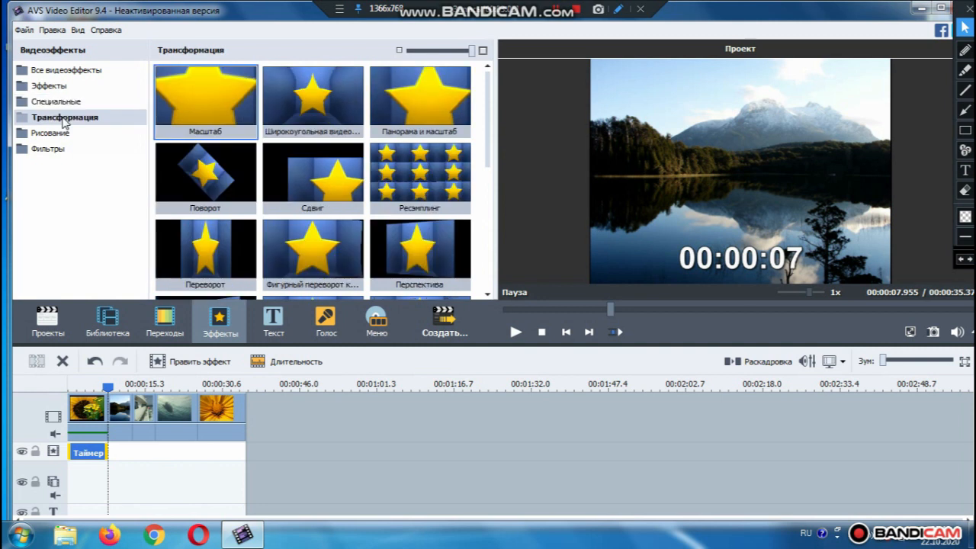
left_click_drag(437, 178, 112, 453)
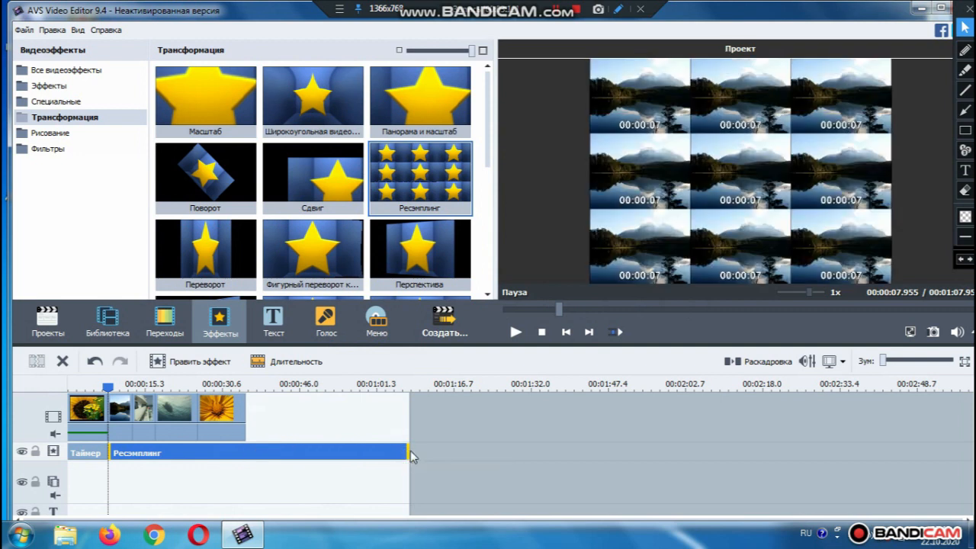
left_click(156, 452)
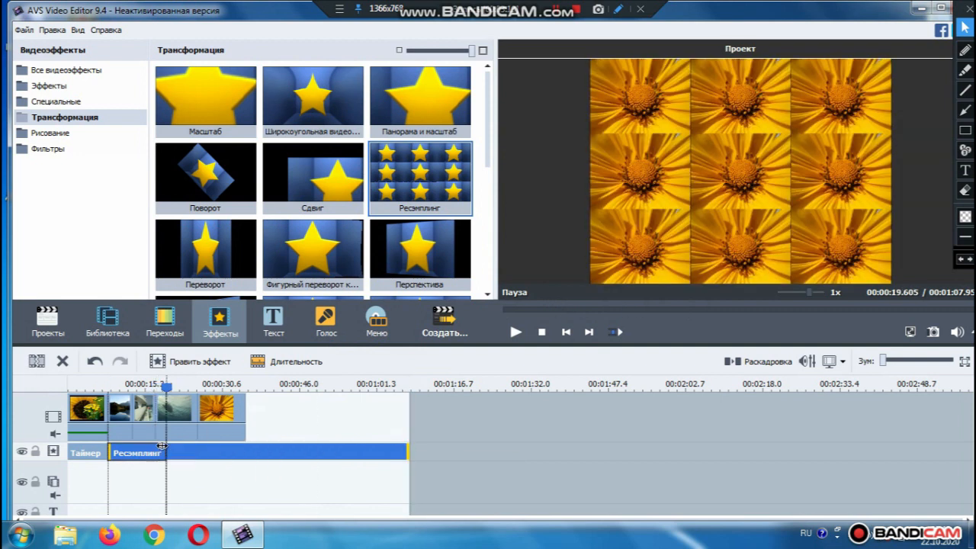
left_click_drag(160, 453, 167, 452)
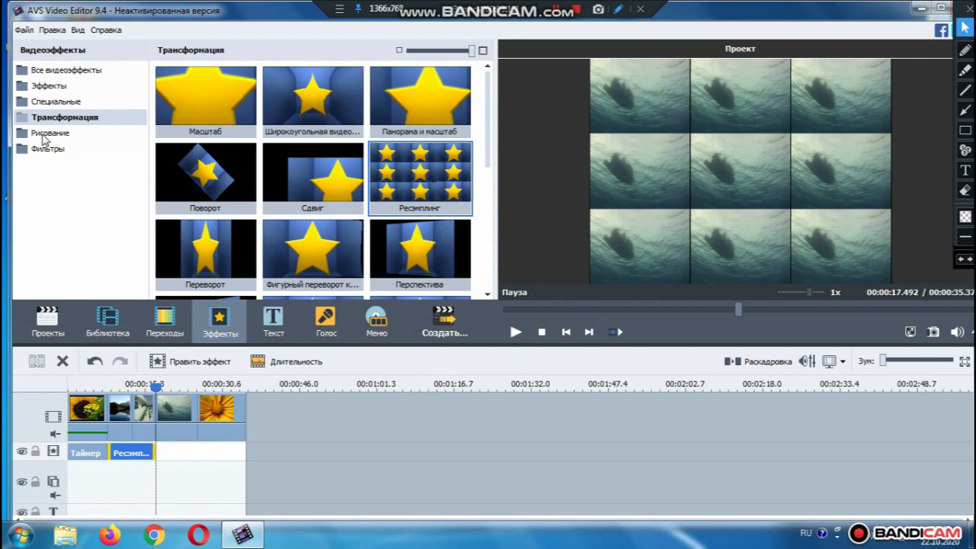
Add the Многоугольник drawing effect after Ресэмплинг and bring up the transitions collection
left_click(49, 132)
left_click(308, 171)
mouse_move(309, 172)
left_mouse_down()
mouse_move(258, 365)
mouse_move(207, 440)
mouse_move(158, 449)
left_mouse_up()
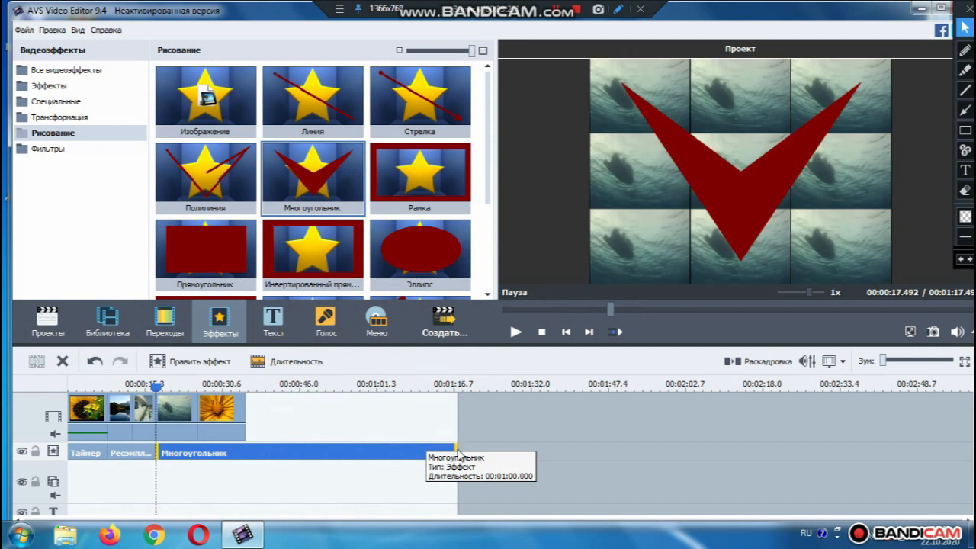
left_click(456, 450)
left_click_drag(232, 450, 245, 448)
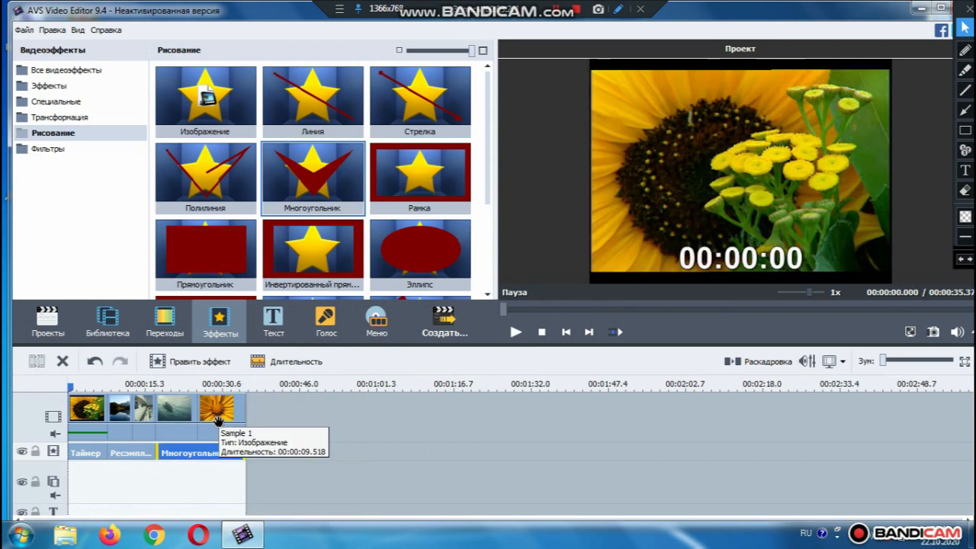
left_click(153, 324)
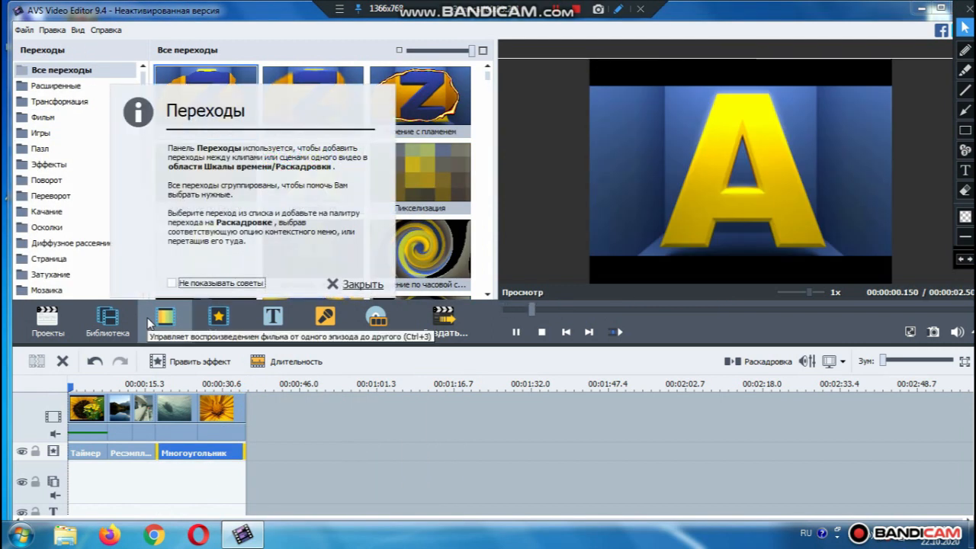
In storyboard view, put Фильм вправо after Sample and a Переворот flip after Sample 3
left_click(768, 366)
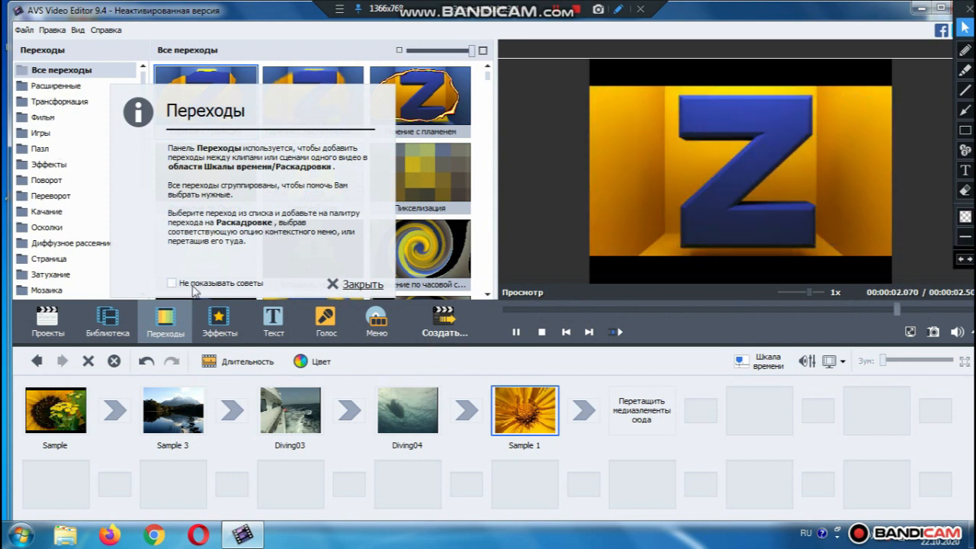
left_click(363, 286)
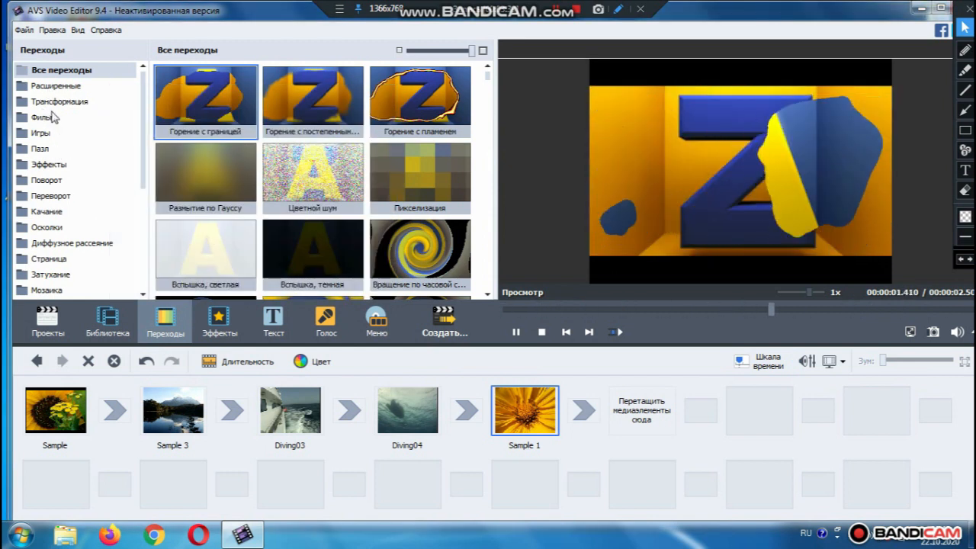
left_click(44, 118)
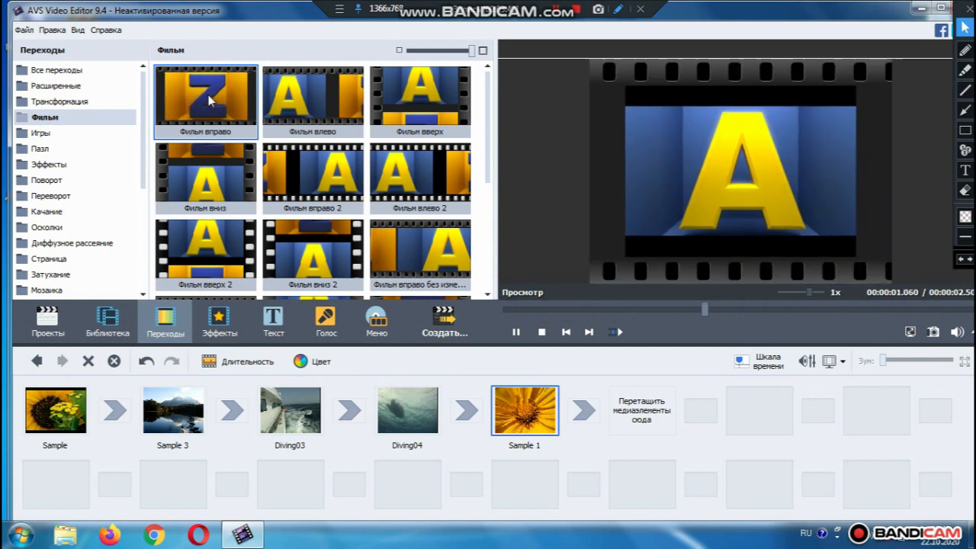
left_click_drag(209, 101, 113, 406)
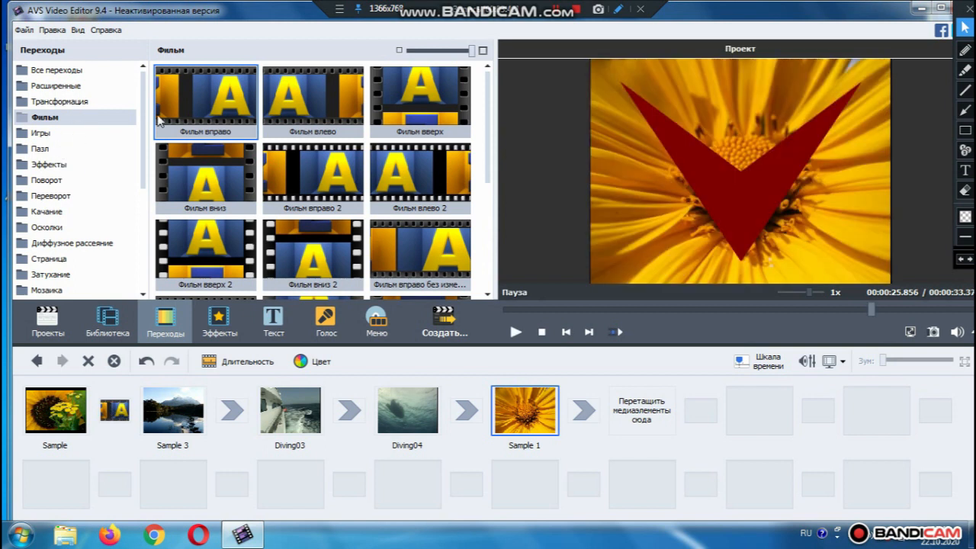
left_click(66, 196)
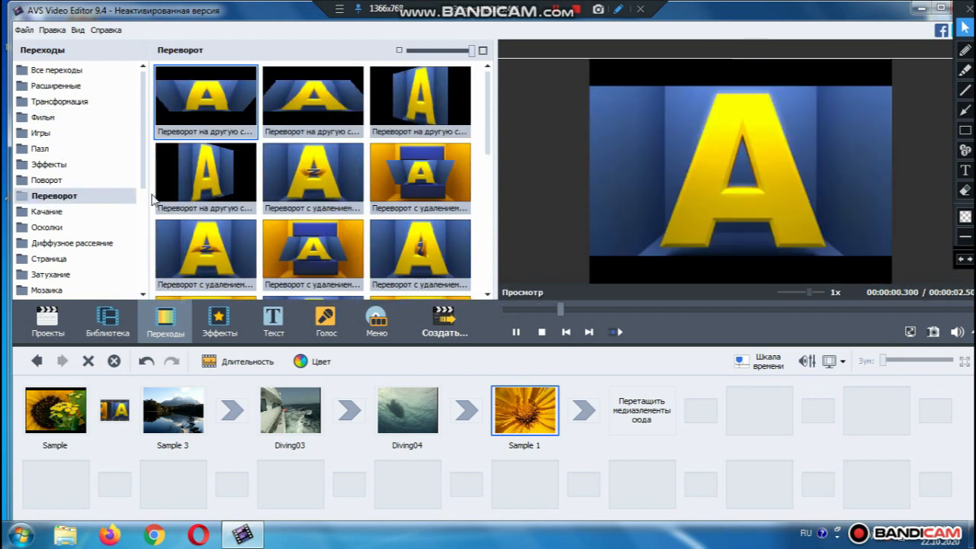
left_click_drag(314, 98, 226, 411)
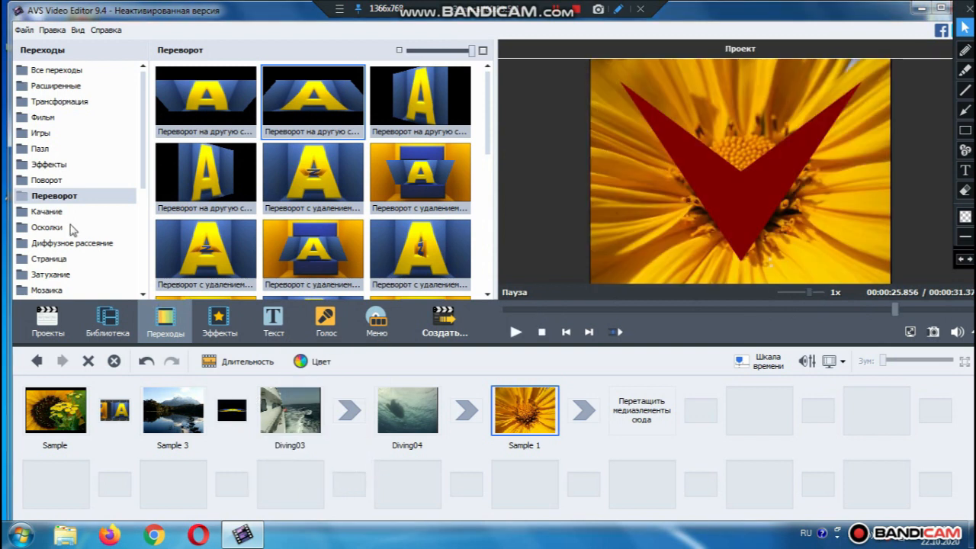
Add Качание сверху внутрь after Diving03 and a Страница page turn before Sample 1, back on the timeline
left_click(48, 212)
left_click_drag(313, 174, 349, 412)
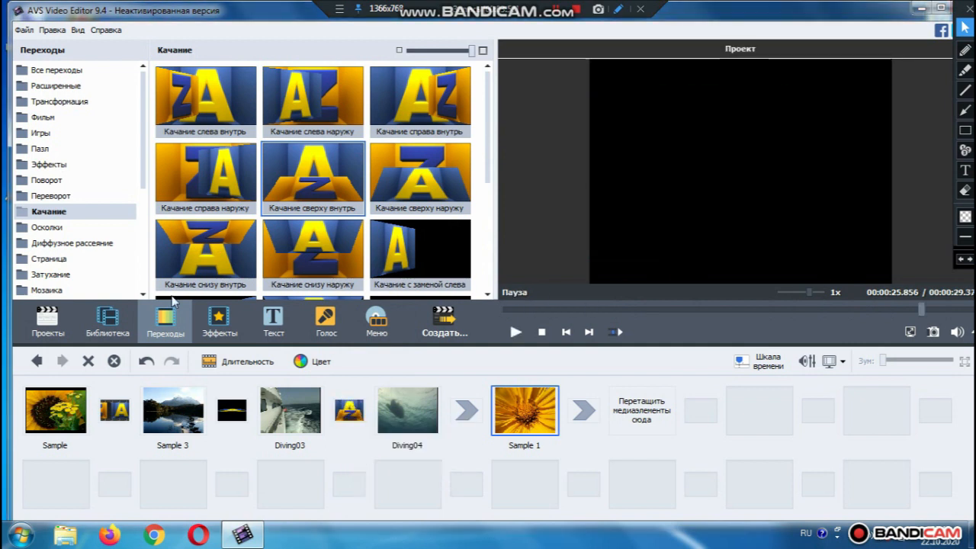
left_click(48, 258)
left_click_drag(313, 175, 462, 404)
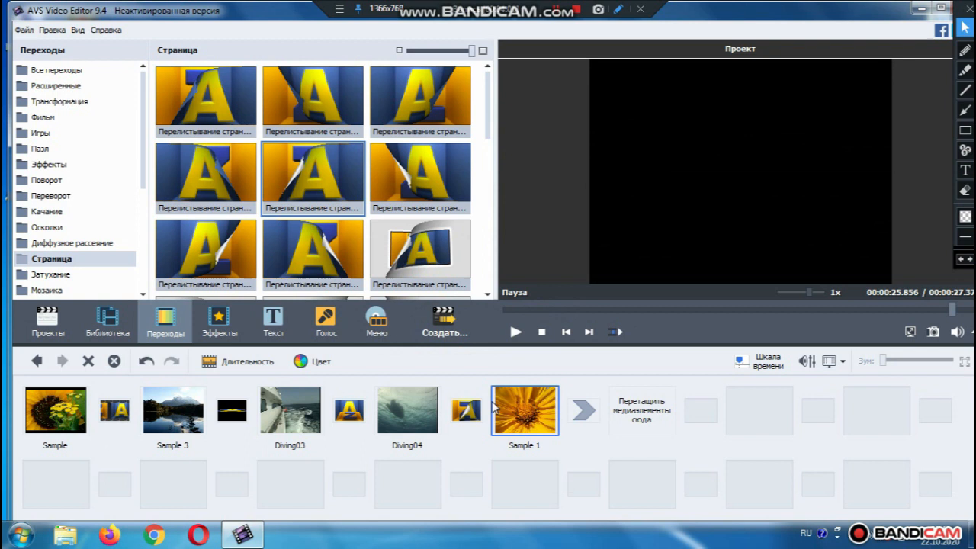
left_click(768, 361)
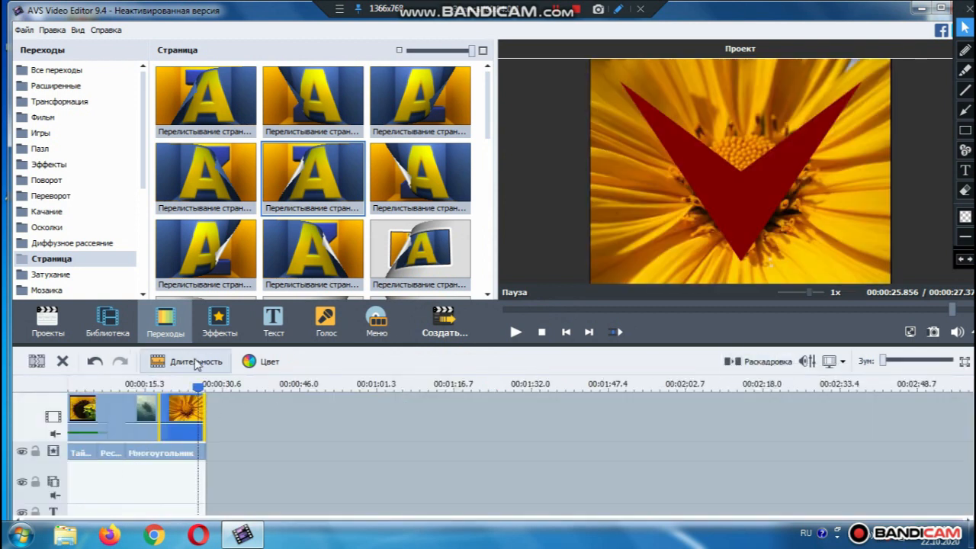
left_click(84, 515)
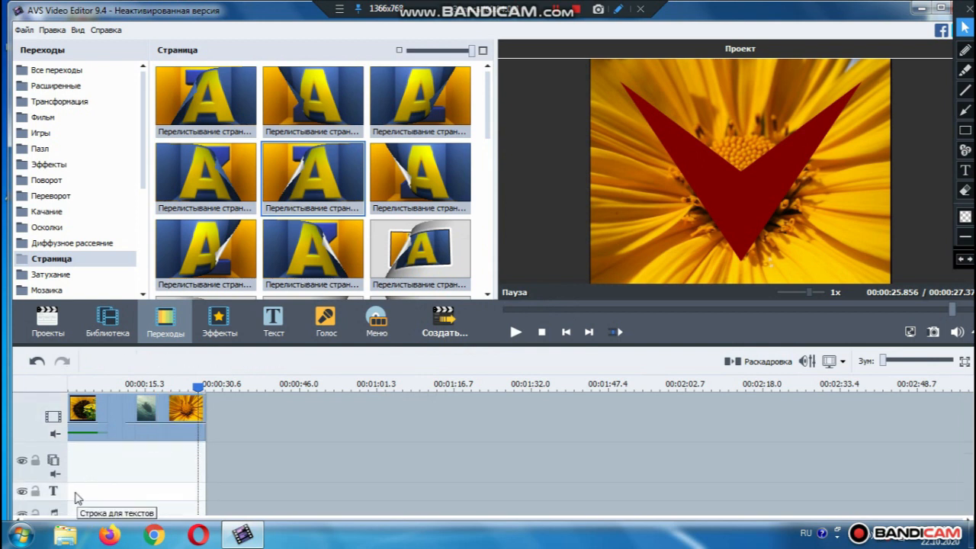
Place Рождество and Хэллоуин title templates on the text track, trimming Хэллоуин to about 00:00:22.304
left_click(274, 324)
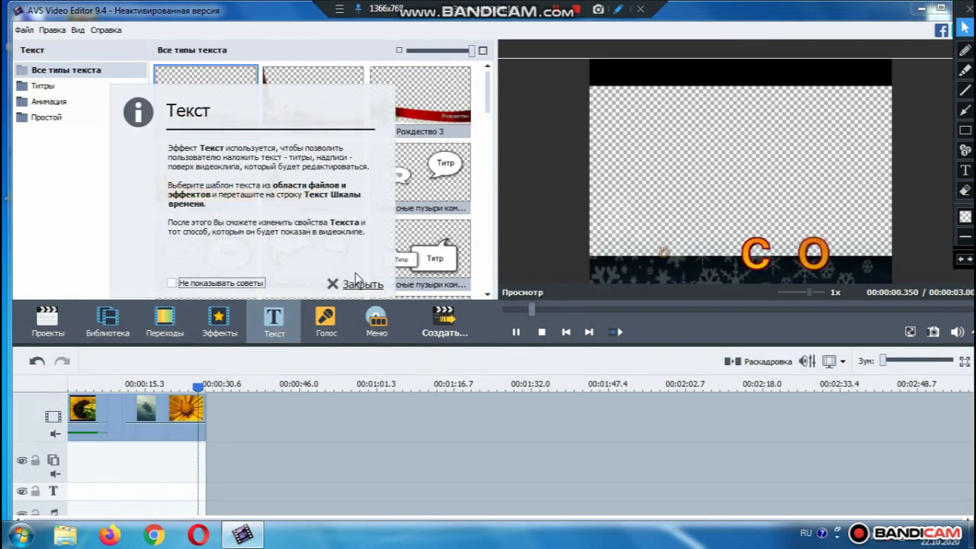
left_click(351, 284)
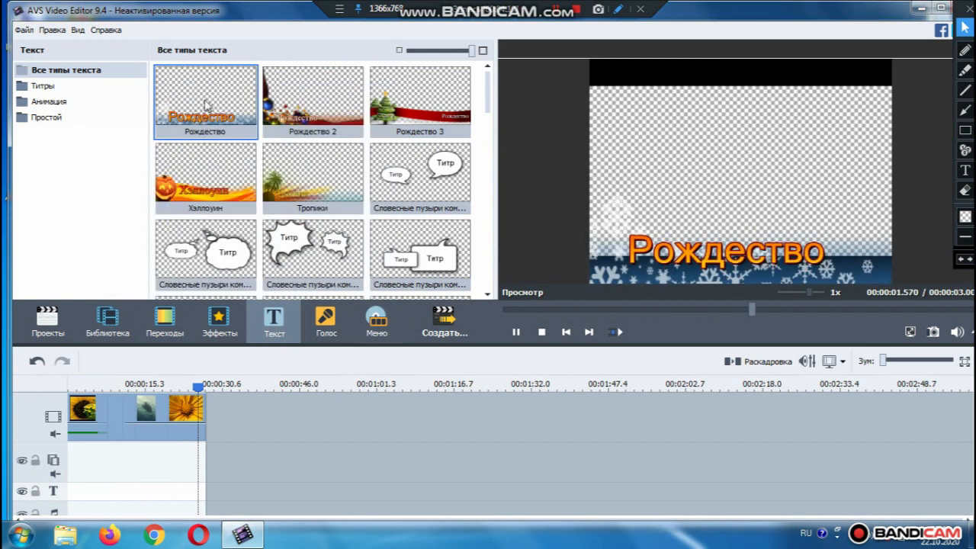
left_click_drag(222, 104, 69, 494)
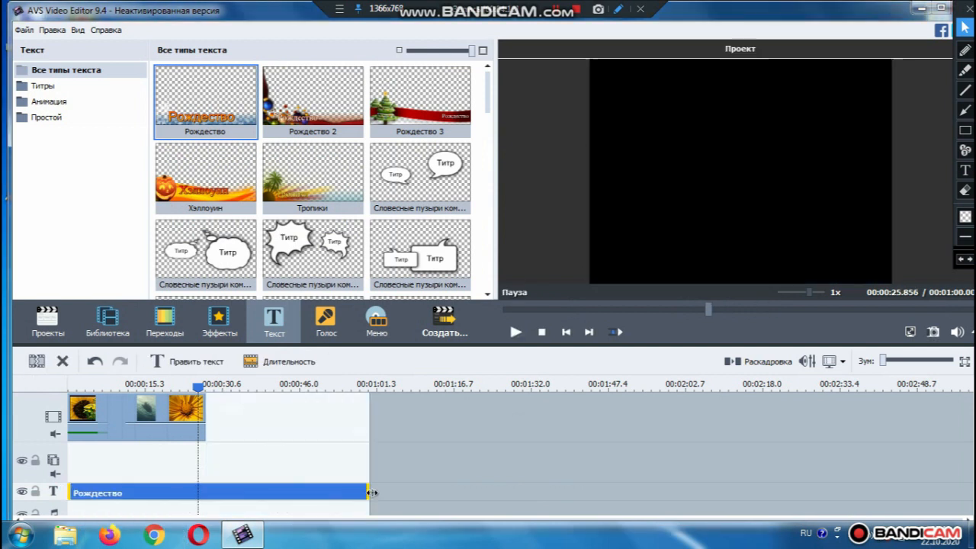
left_click(126, 491)
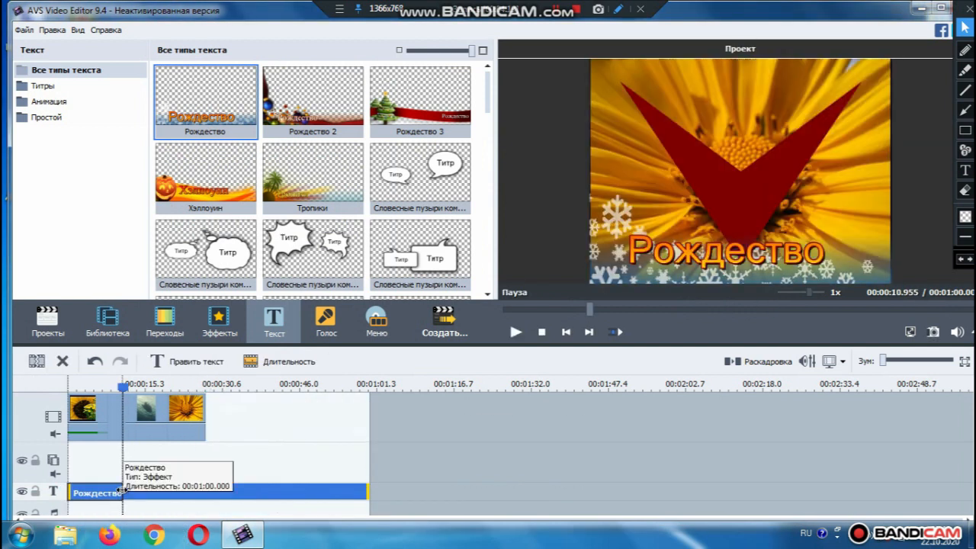
left_click_drag(221, 174, 127, 493)
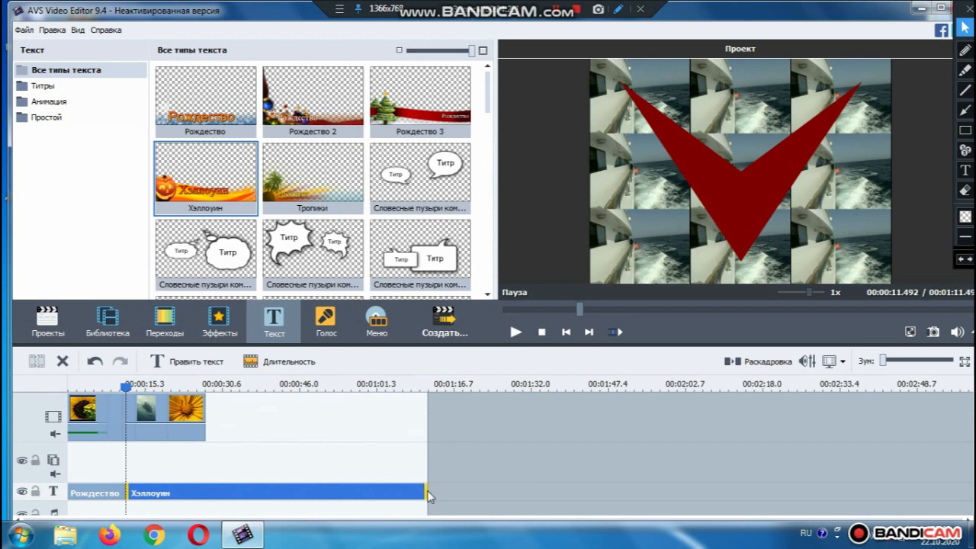
left_click_drag(428, 496, 182, 499)
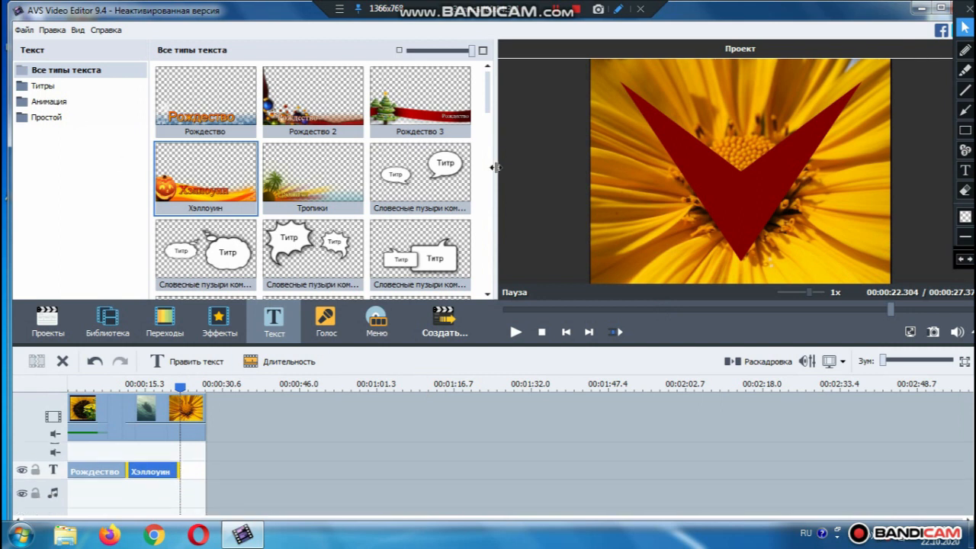
Add the Исполнители (плавный) В РОЛЯХ credits after Хэллоуин, trimmed so the project runs 00:00:32.24
scroll(490, 180, "down", 3)
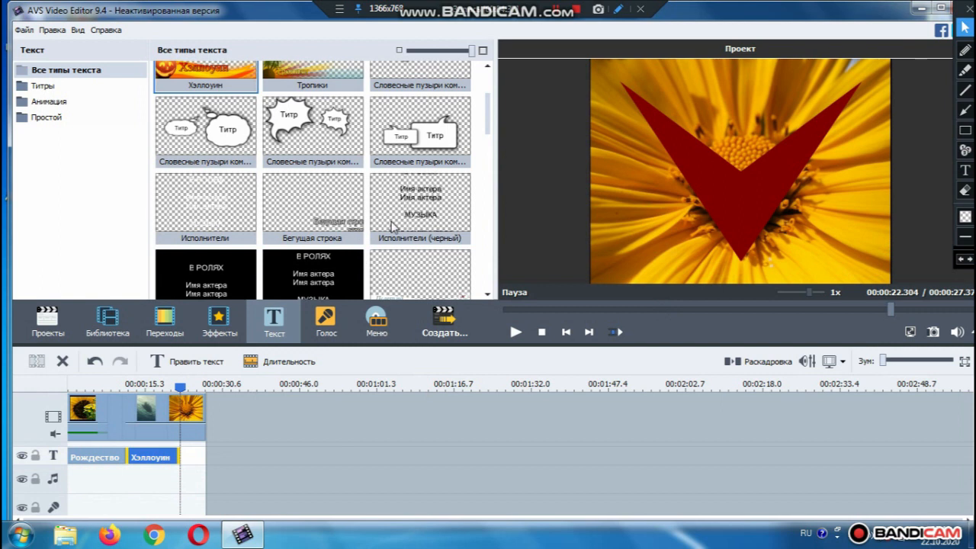
left_click(208, 280)
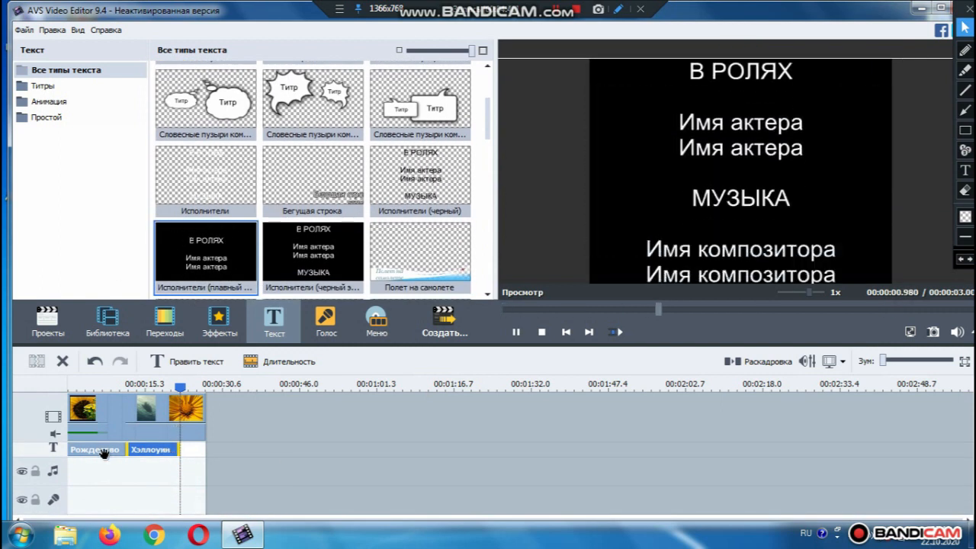
left_click(126, 450)
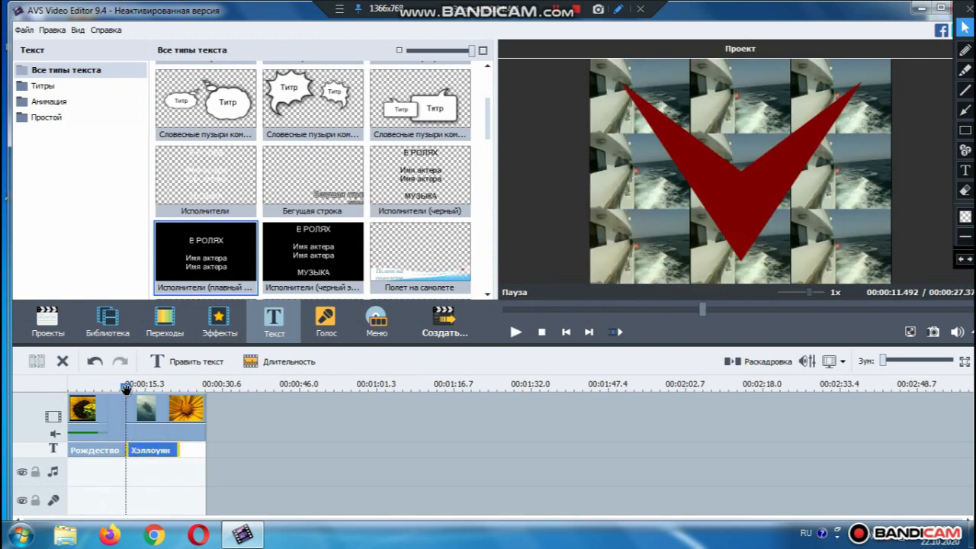
left_click_drag(125, 387, 108, 388)
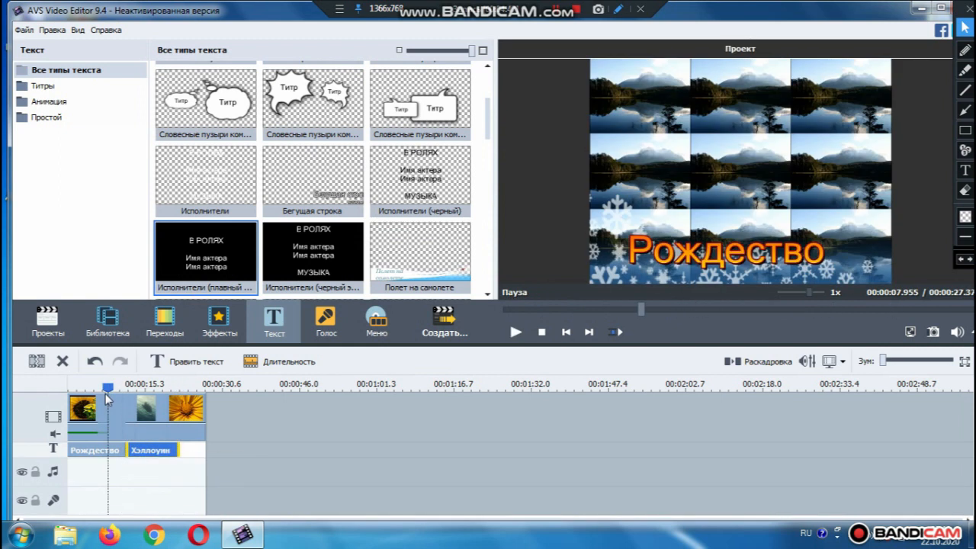
left_click(131, 450)
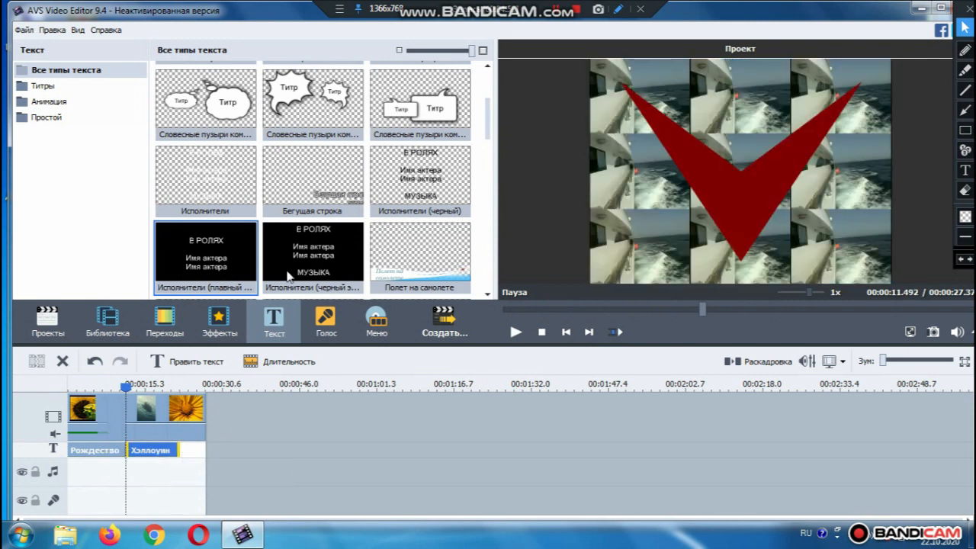
left_click_drag(205, 256, 191, 456)
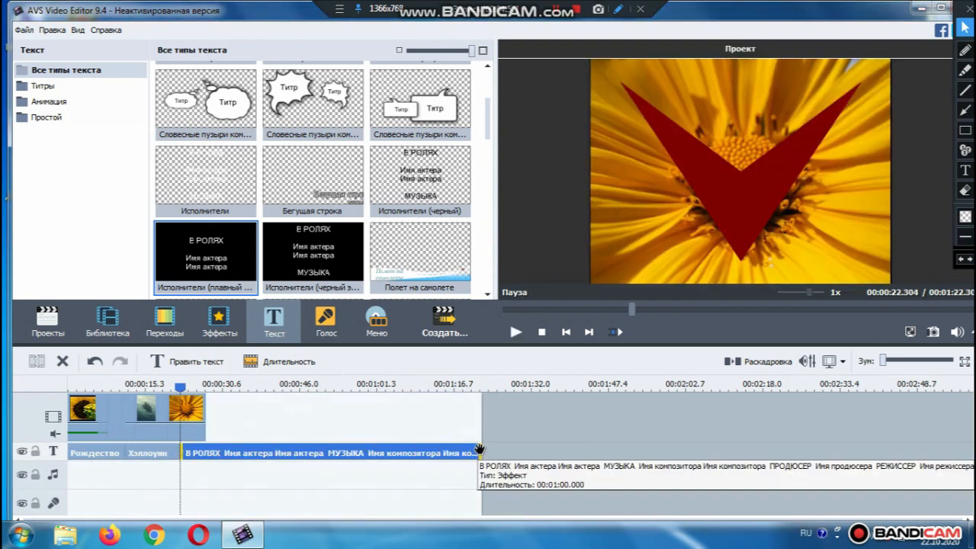
left_click(272, 453)
left_click(230, 453)
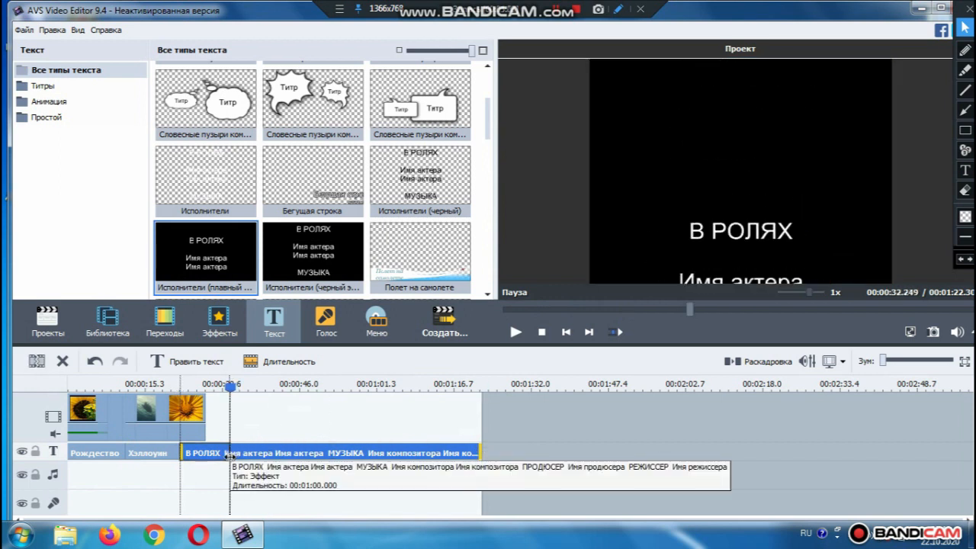
left_click_drag(230, 454, 231, 456)
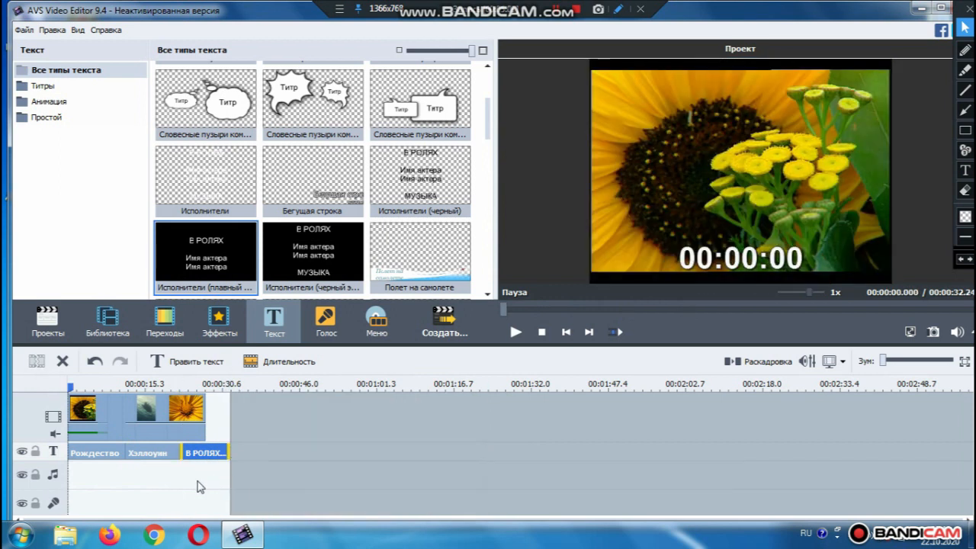
left_click(107, 481)
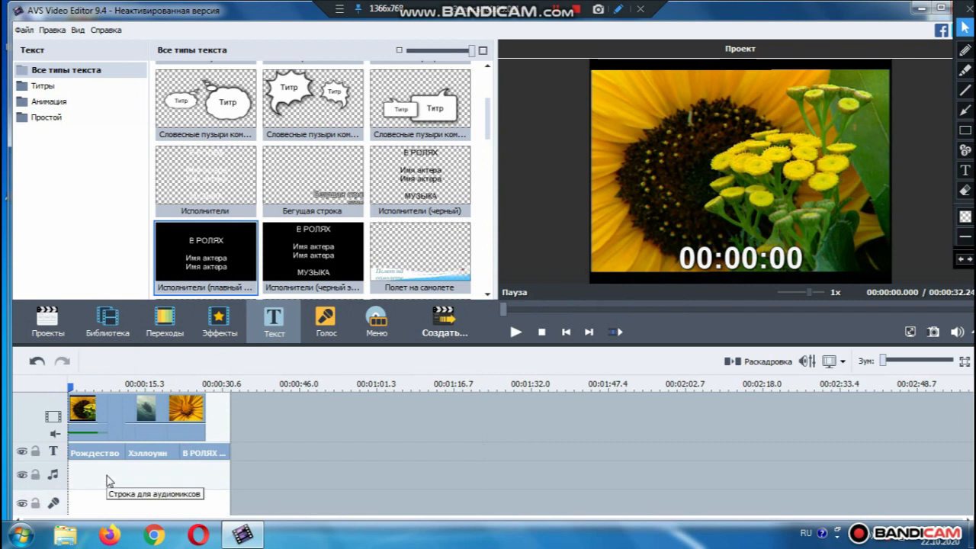
Replace the Рождество title text with 'Бейнемен жұмыс'
left_click(98, 452)
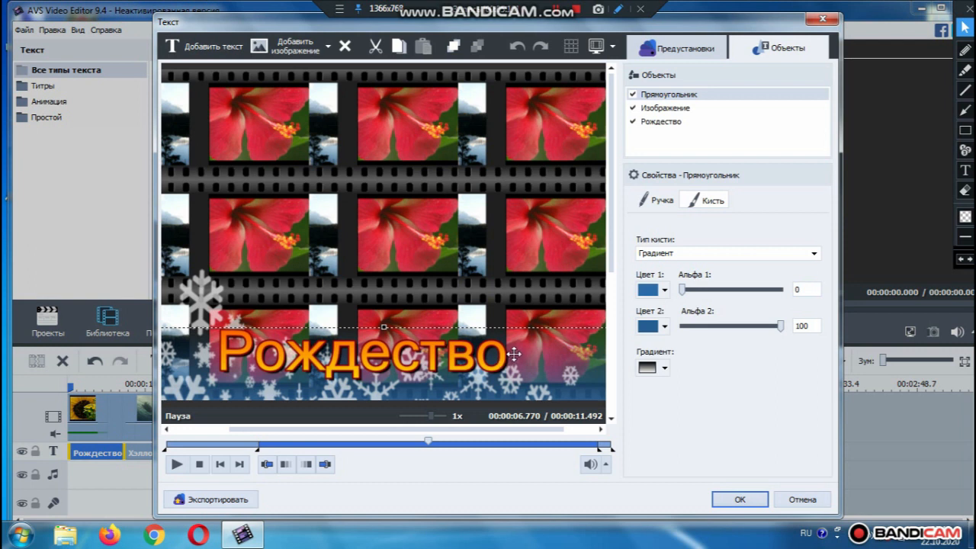
left_click(515, 353)
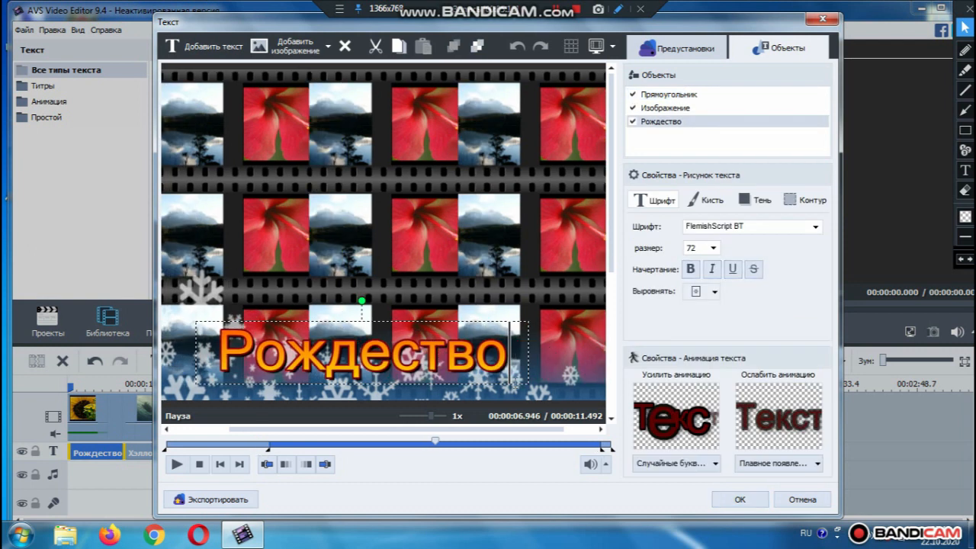
key("BackSpace")
key("BackSpace")
key("BackSpace")
key("BackSpace")
key("BackSpace")
key("BackSpace")
key("BackSpace")
key("BackSpace")
key("BackSpace")
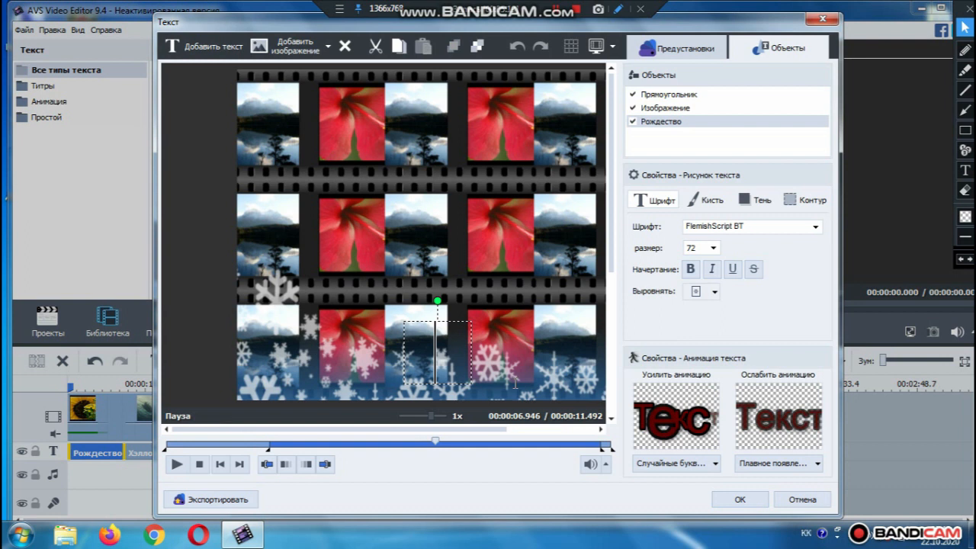
type("Бейне")
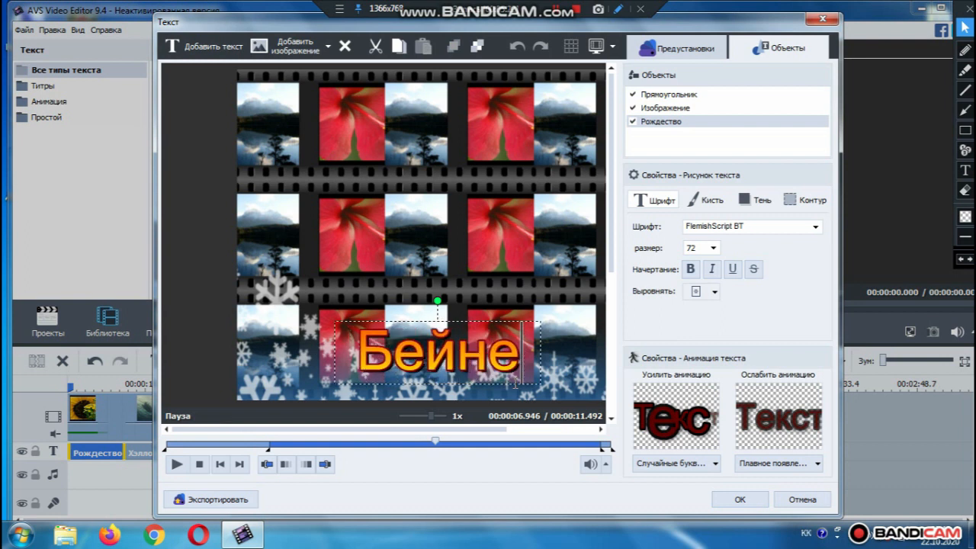
type("мен ж")
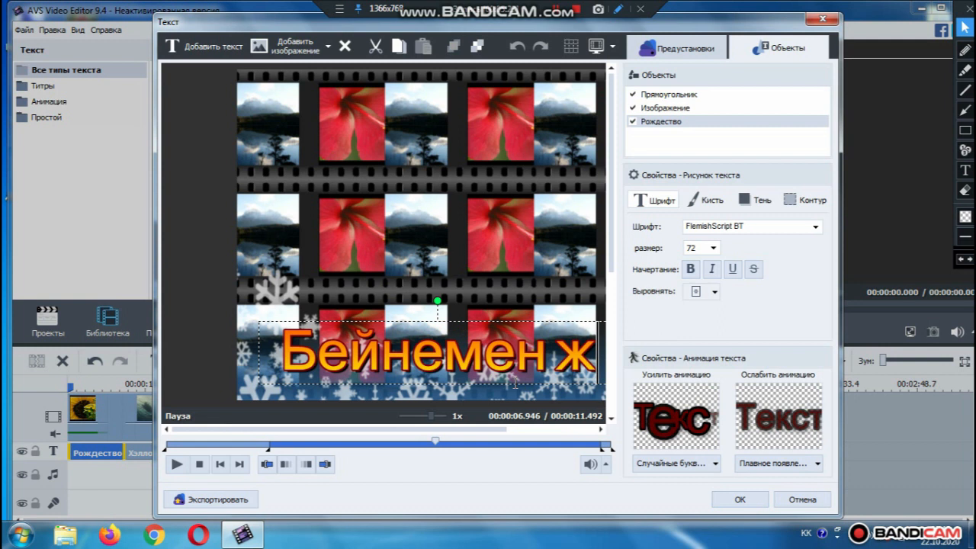
type("ұмыс")
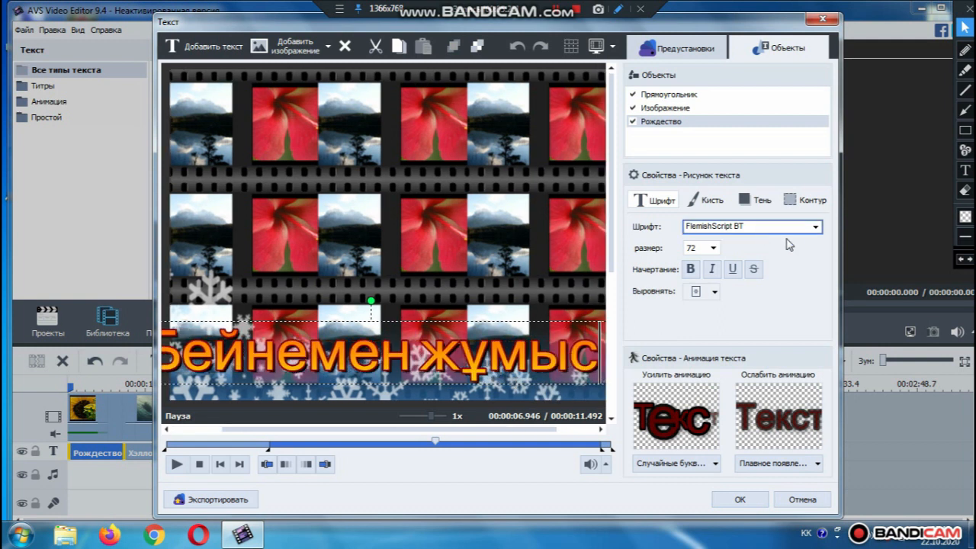
Set the title size to 36, move it slightly higher in the frame, and apply
left_click(713, 249)
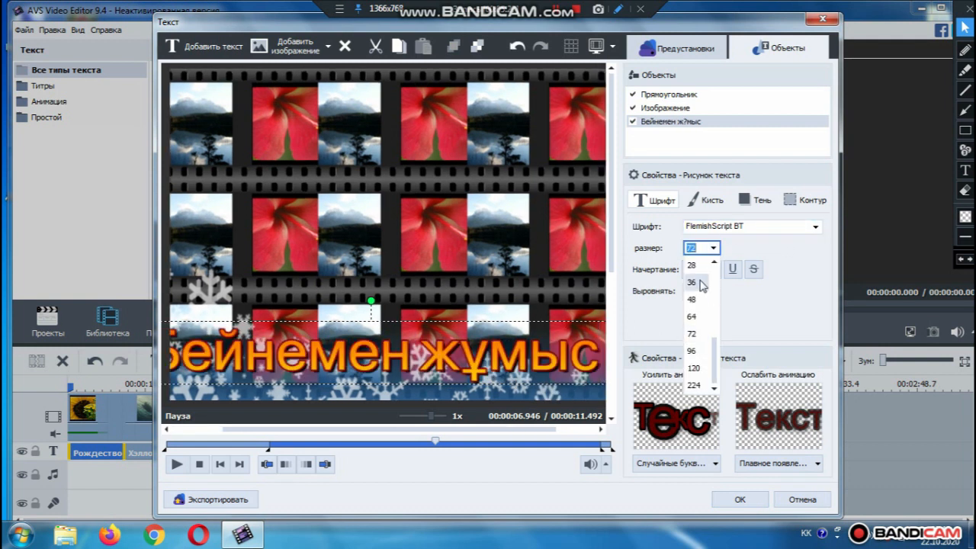
left_click(700, 283)
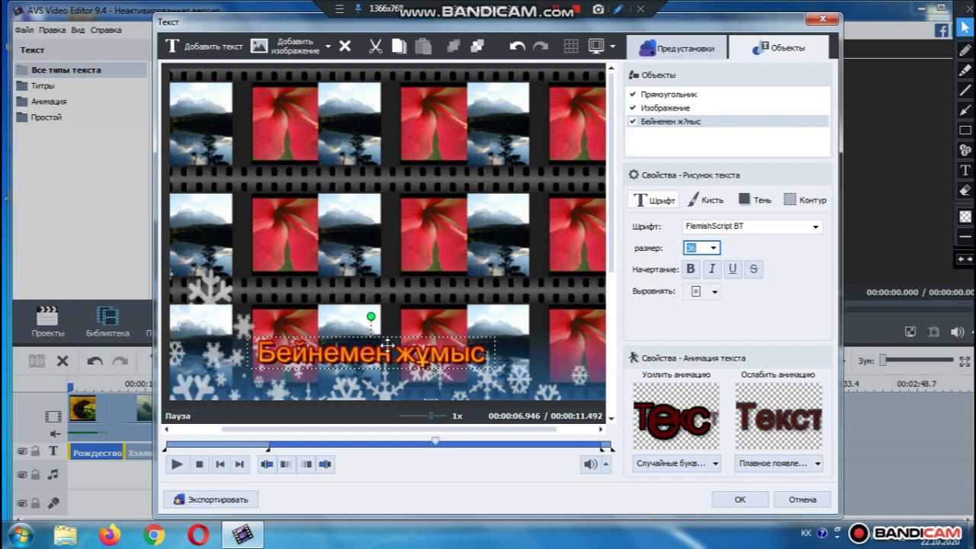
left_click_drag(385, 343, 386, 316)
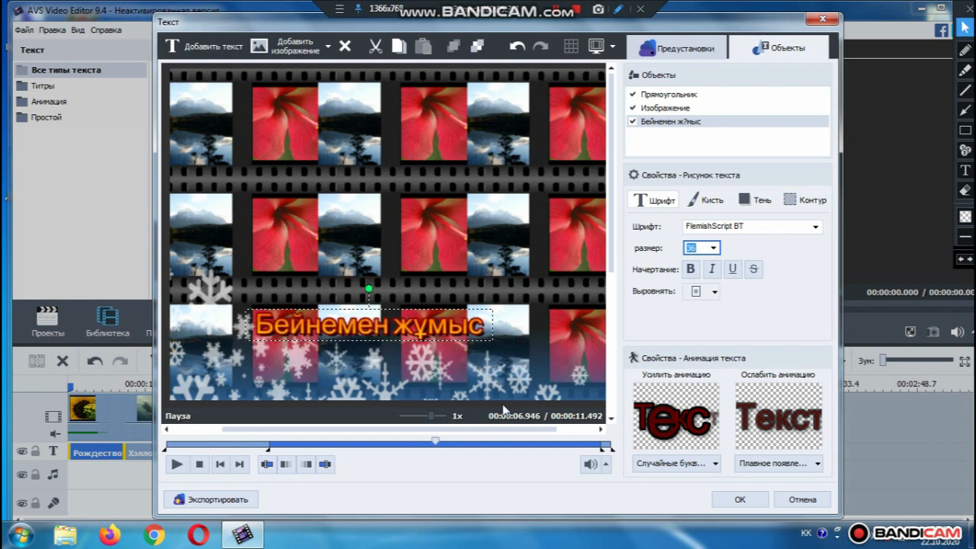
left_click(739, 498)
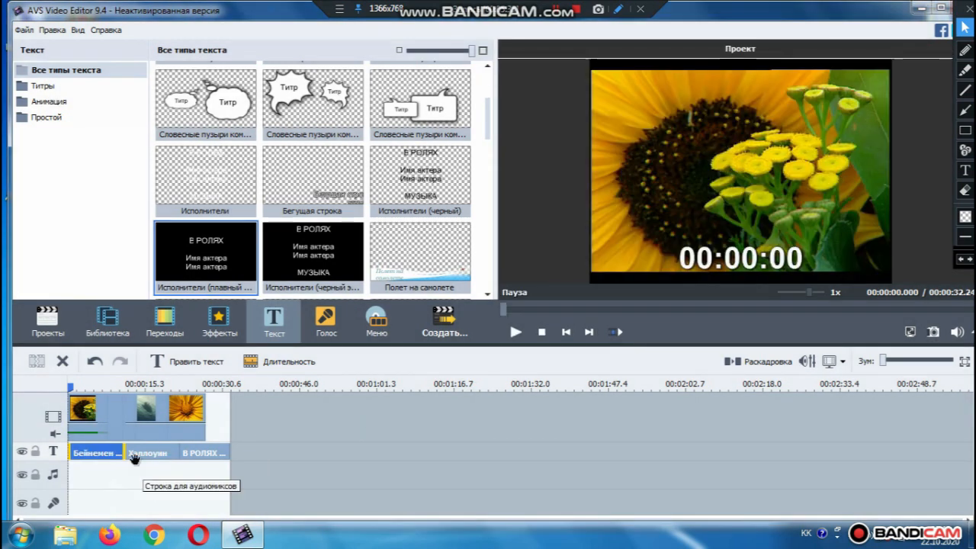
Replace the Хэллоуин title's text with 'Табиғат' and apply the change
left_click(144, 453)
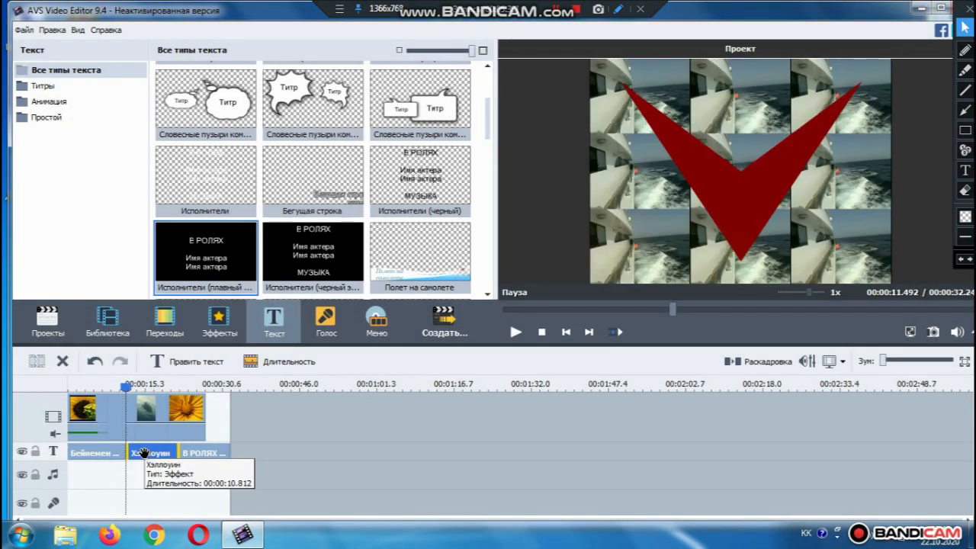
double_click(147, 454)
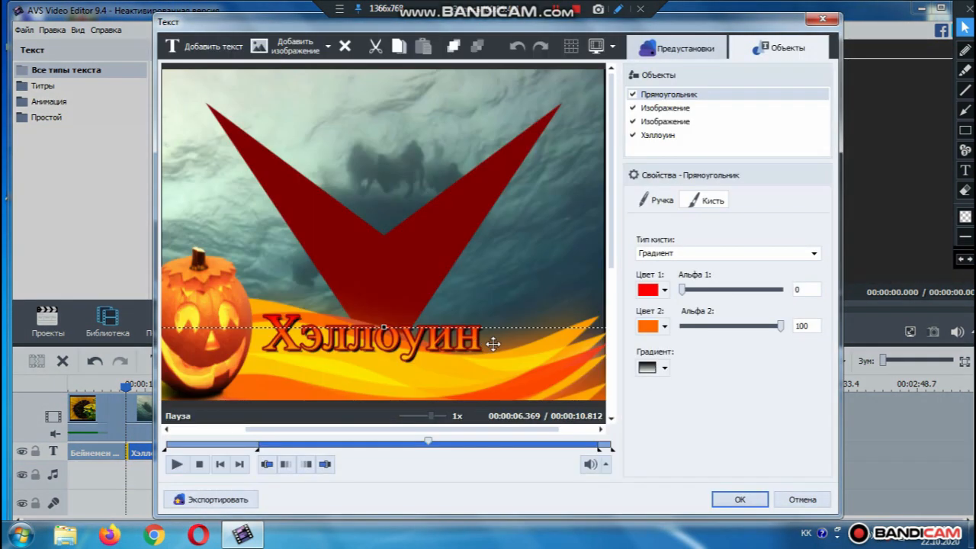
left_click(492, 342)
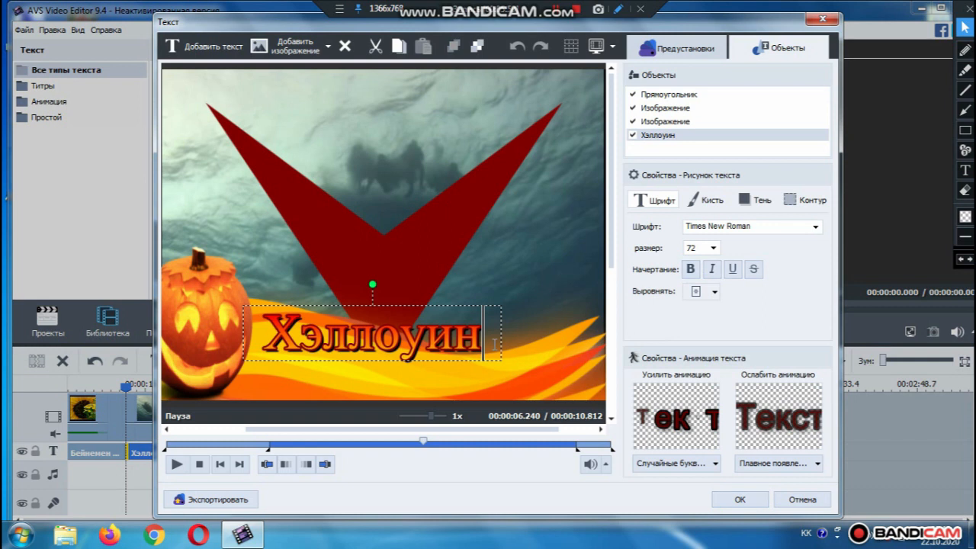
key("BackSpace")
key("BackSpace")
key("BackSpace")
key("BackSpace")
key("BackSpace")
key("BackSpace")
key("BackSpace")
key("BackSpace")
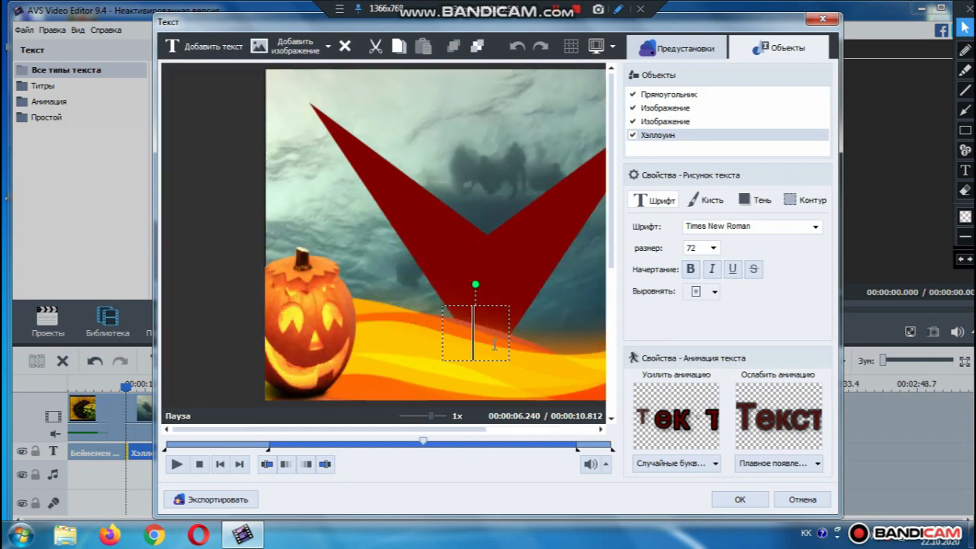
type("Табиғат")
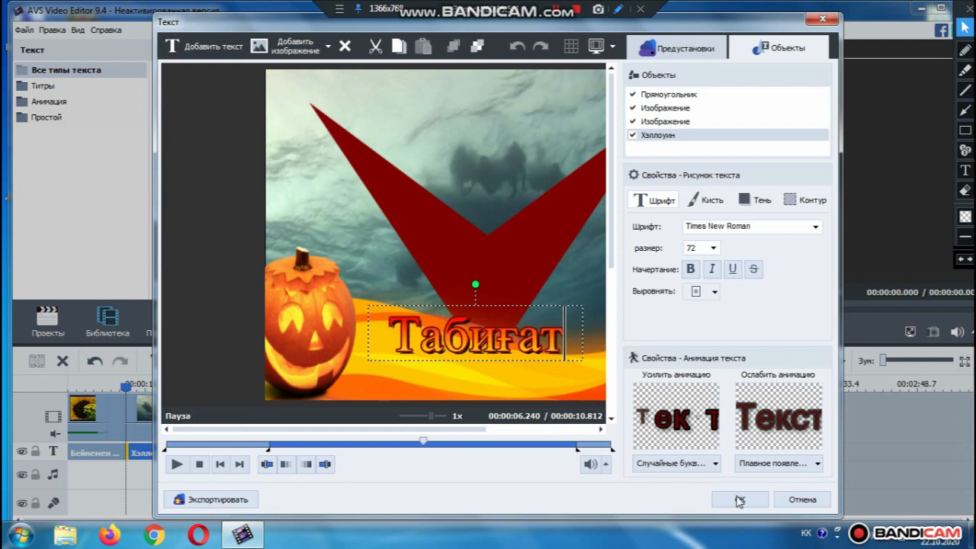
left_click(738, 499)
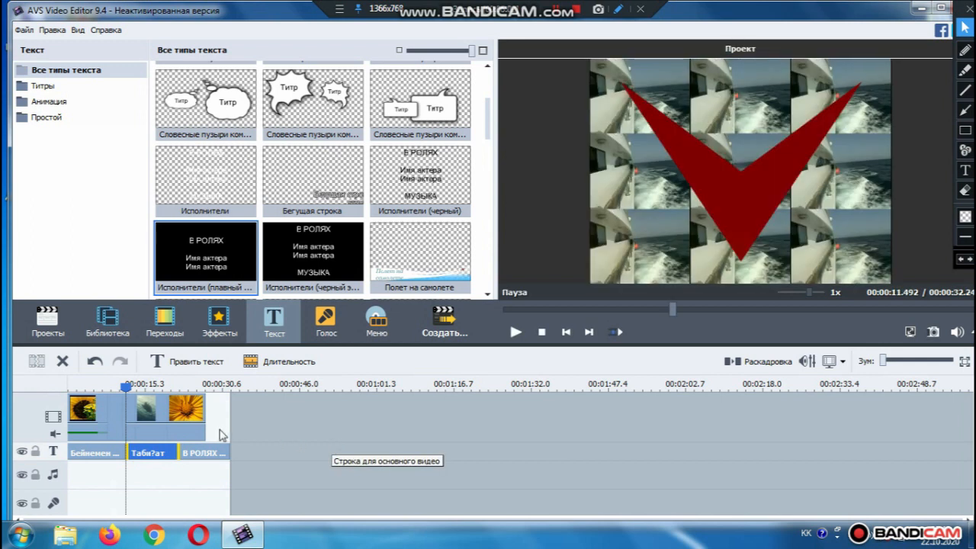
Open the В РОЛЯХ credits title in the text editor and place the cursor in its text
left_click(199, 453)
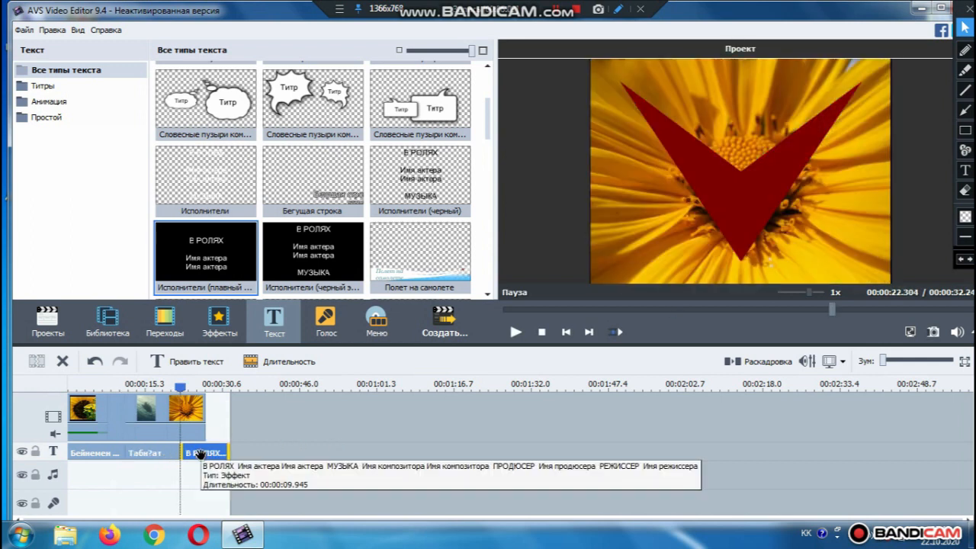
double_click(200, 453)
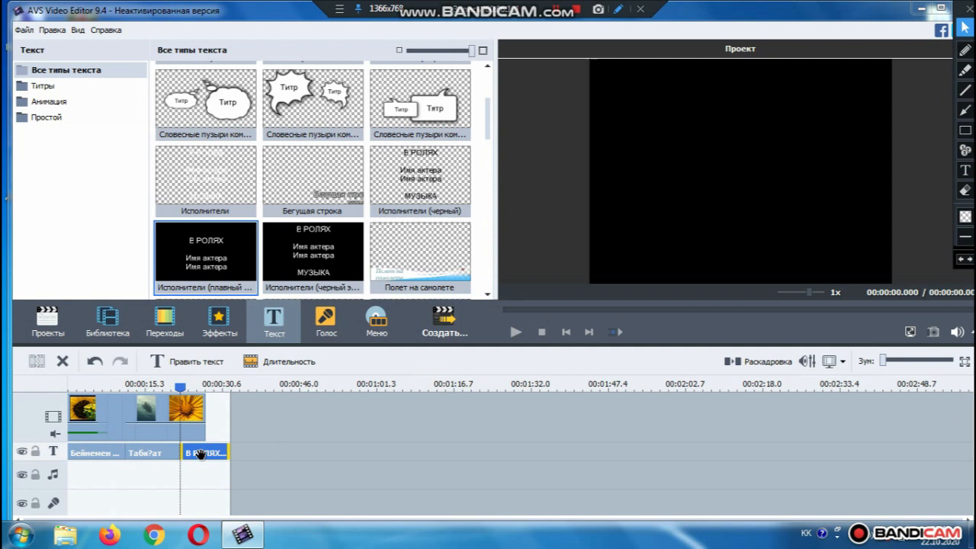
double_click(199, 454)
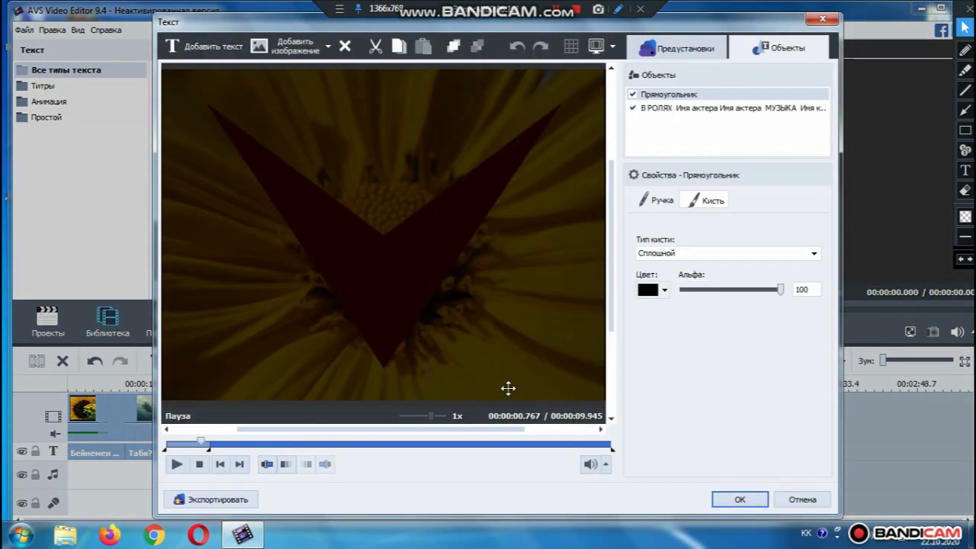
left_click(823, 20)
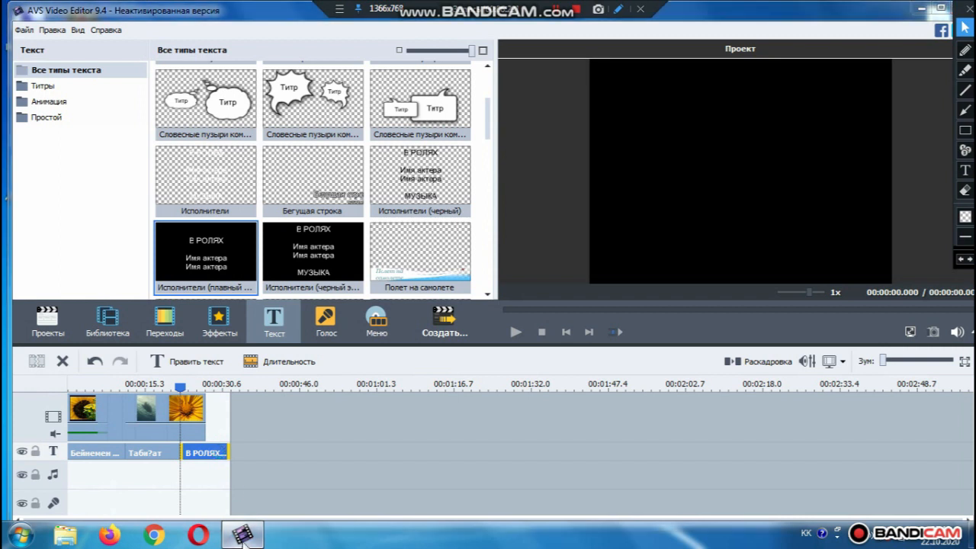
mouse_move(242, 537)
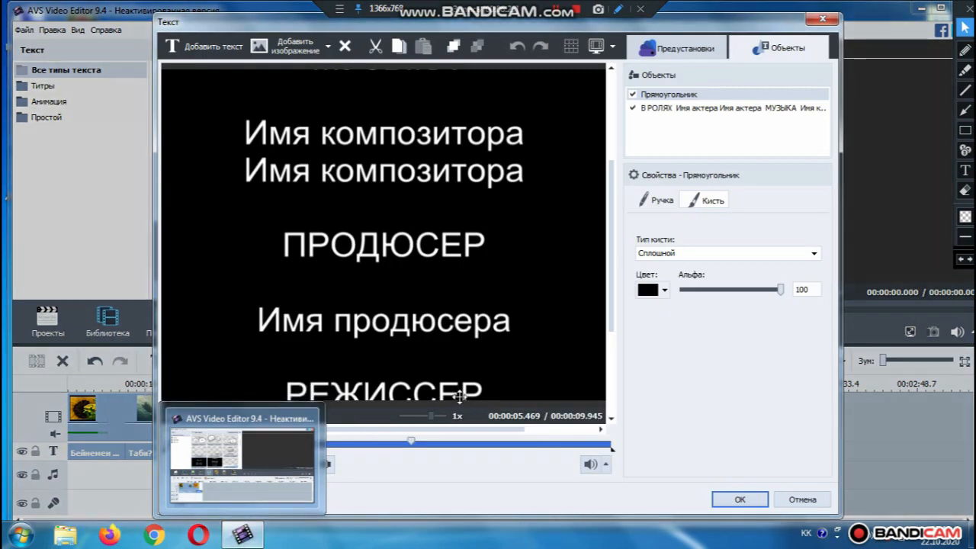
left_click(458, 396)
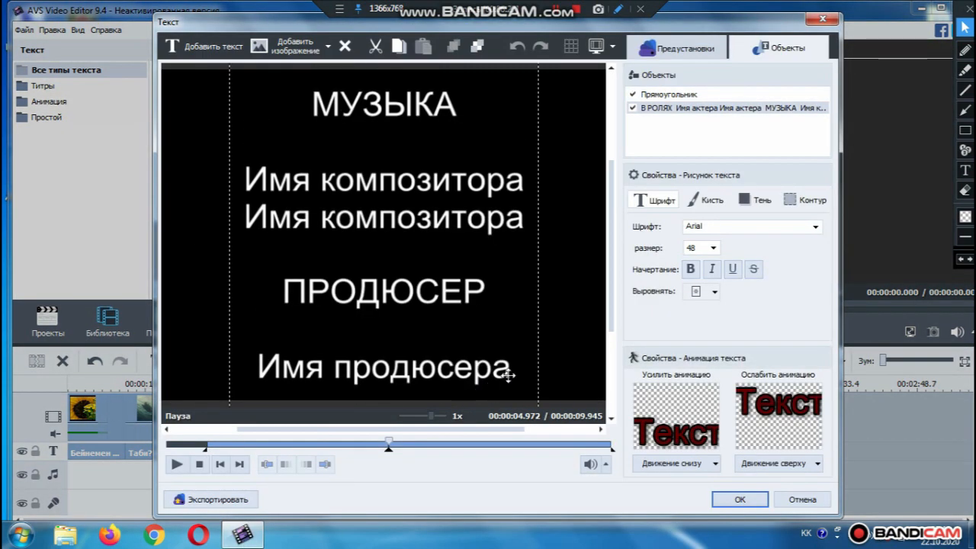
left_click(507, 374)
Delete the placeholder credit lines, enter a cast member's full name, remove РЕЖИССЕР, and apply
key("BackSpace")
key("BackSpace")
key("BackSpace")
key("BackSpace")
key("BackSpace")
key("BackSpace")
key("BackSpace")
key("BackSpace")
key("BackSpace")
key("BackSpace")
key("BackSpace")
key("BackSpace")
key("BackSpace")
key("BackSpace")
key("BackSpace")
key("BackSpace")
key("BackSpace")
key("BackSpace")
key("BackSpace")
key("BackSpace")
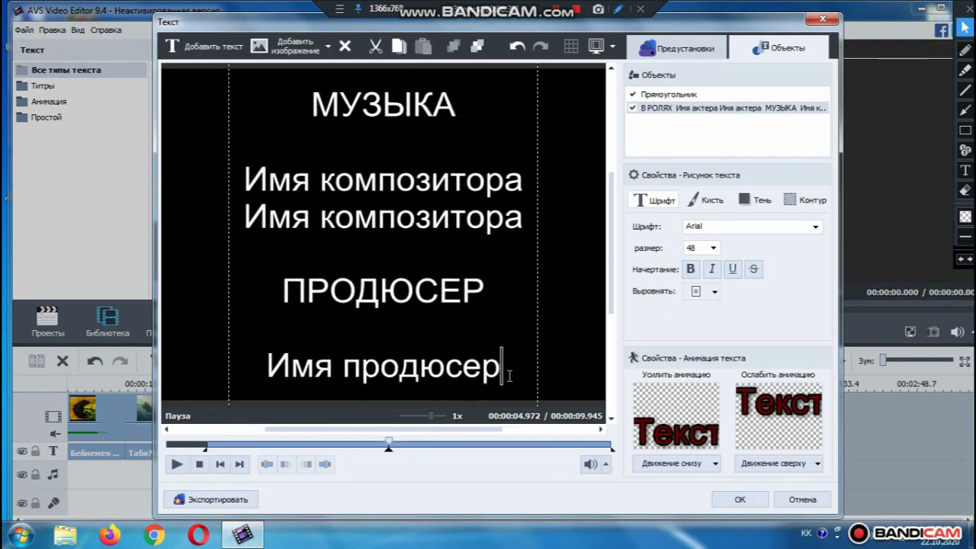
key("BackSpace")
key("BackSpace")
key("BackSpace")
key("BackSpace")
key("BackSpace")
key("BackSpace")
key("BackSpace")
key("BackSpace")
key("BackSpace")
key("BackSpace")
key("BackSpace")
key("BackSpace")
key("BackSpace")
key("BackSpace")
key("BackSpace")
key("BackSpace")
key("BackSpace")
key("BackSpace")
key("BackSpace")
key("BackSpace")
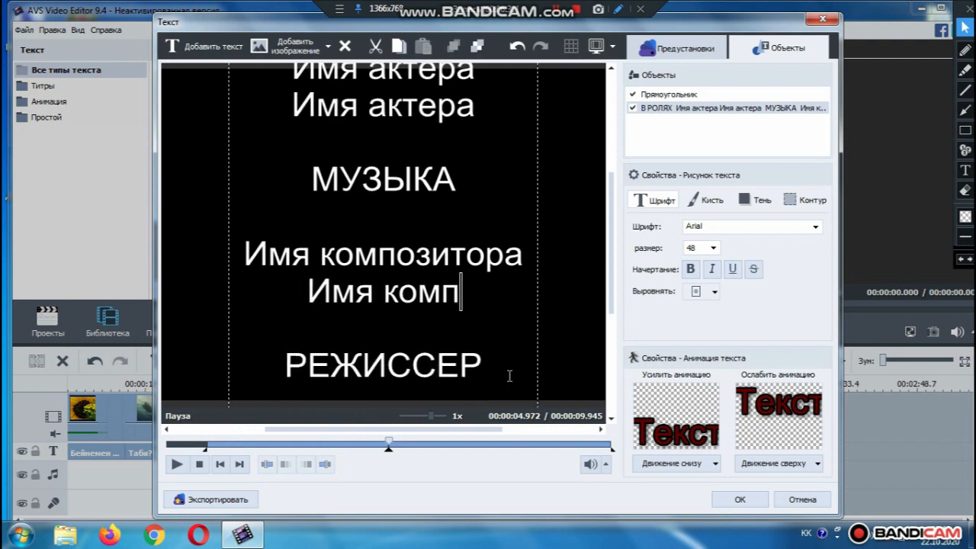
key("BackSpace")
key("BackSpace")
key("BackSpace")
key("BackSpace")
key("BackSpace")
key("BackSpace")
key("BackSpace")
key("BackSpace")
key("BackSpace")
key("BackSpace")
key("BackSpace")
key("BackSpace")
key("BackSpace")
key("BackSpace")
key("BackSpace")
key("BackSpace")
key("BackSpace")
key("BackSpace")
key("BackSpace")
key("BackSpace")
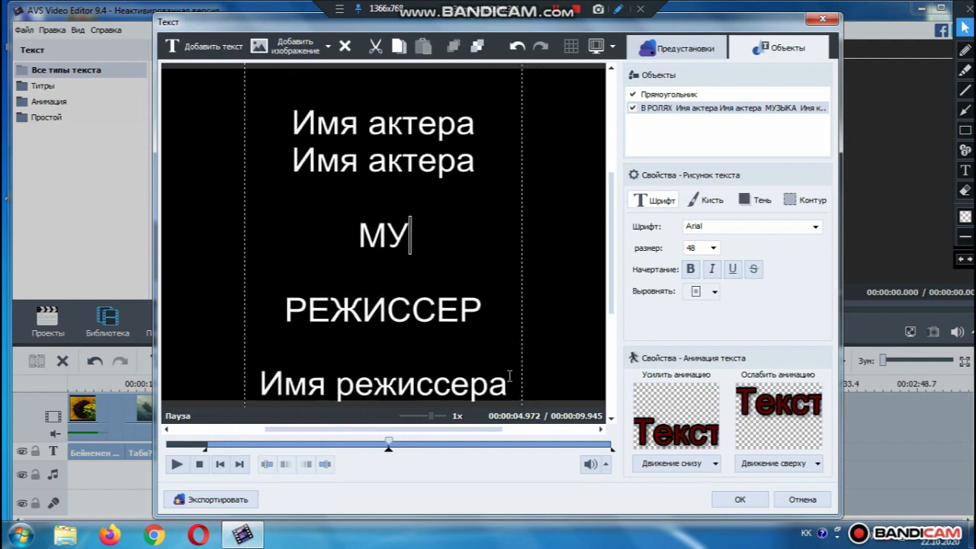
key("BackSpace")
key("BackSpace")
key("BackSpace")
key("BackSpace")
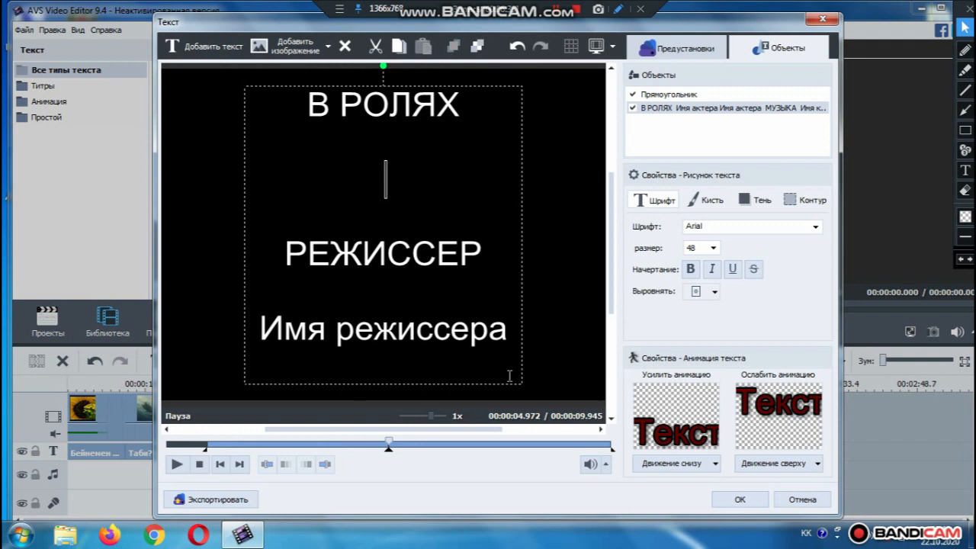
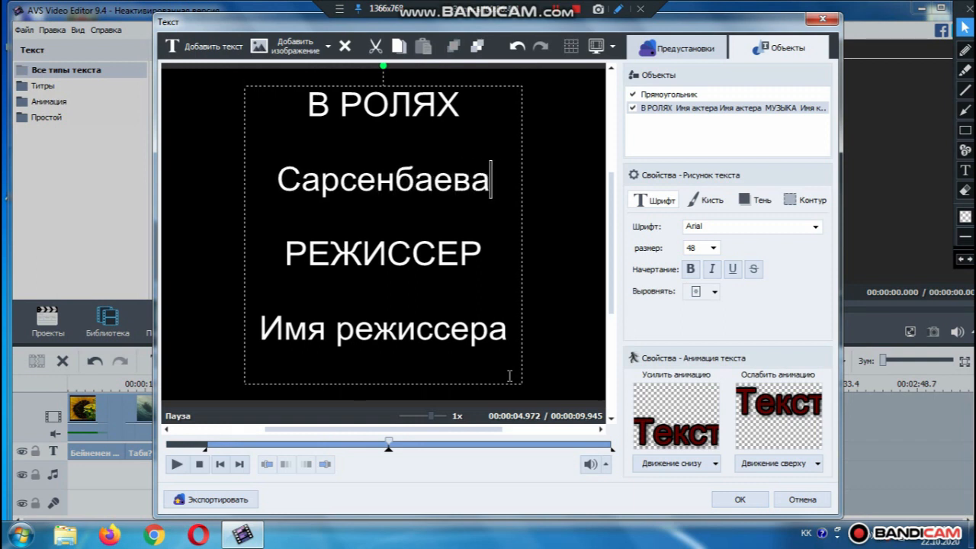
key("Return")
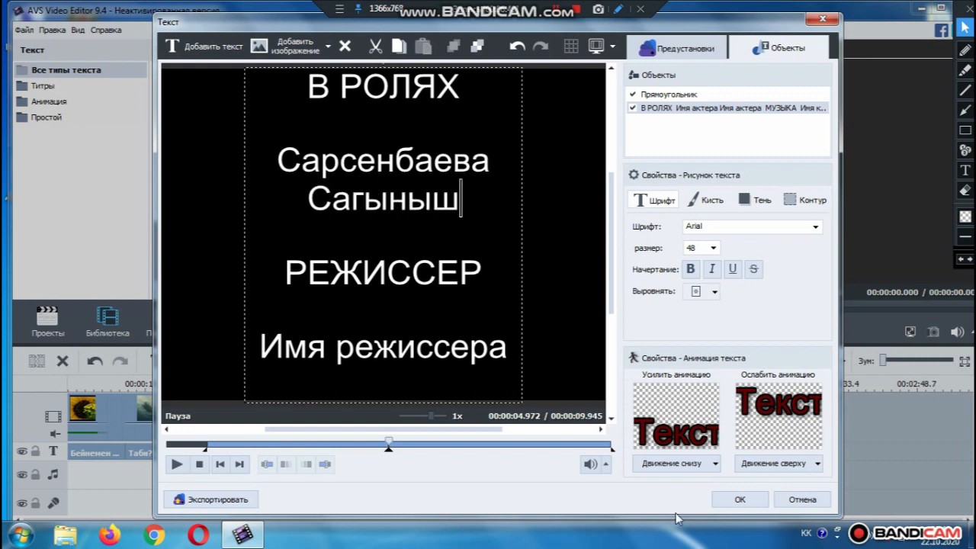
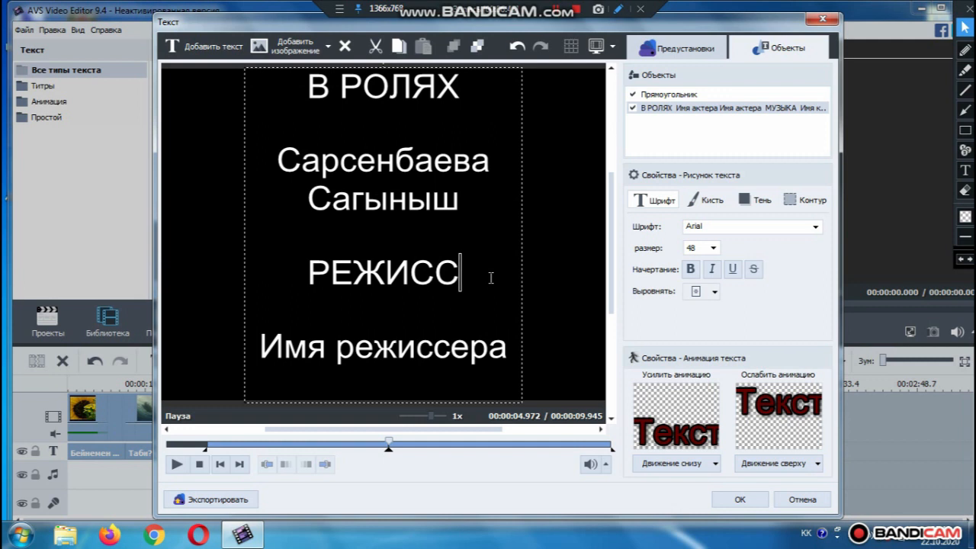
left_click(733, 499)
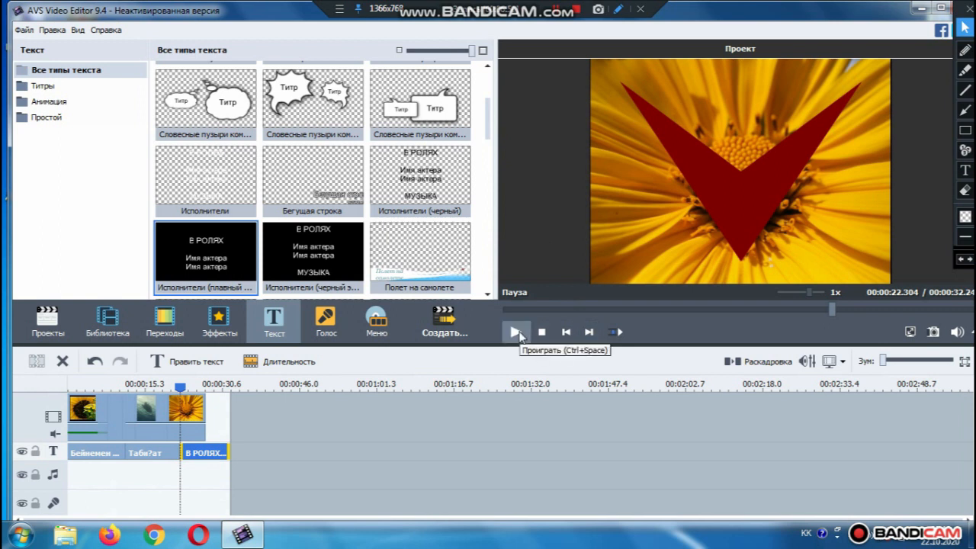
Play and stop the edited credits preview, then show the Образцы media library
left_click(516, 333)
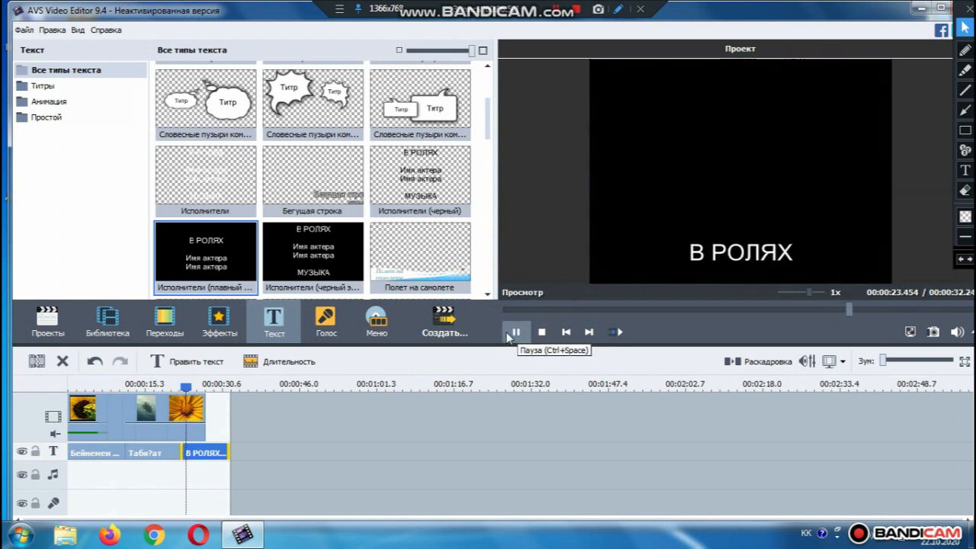
left_click(541, 332)
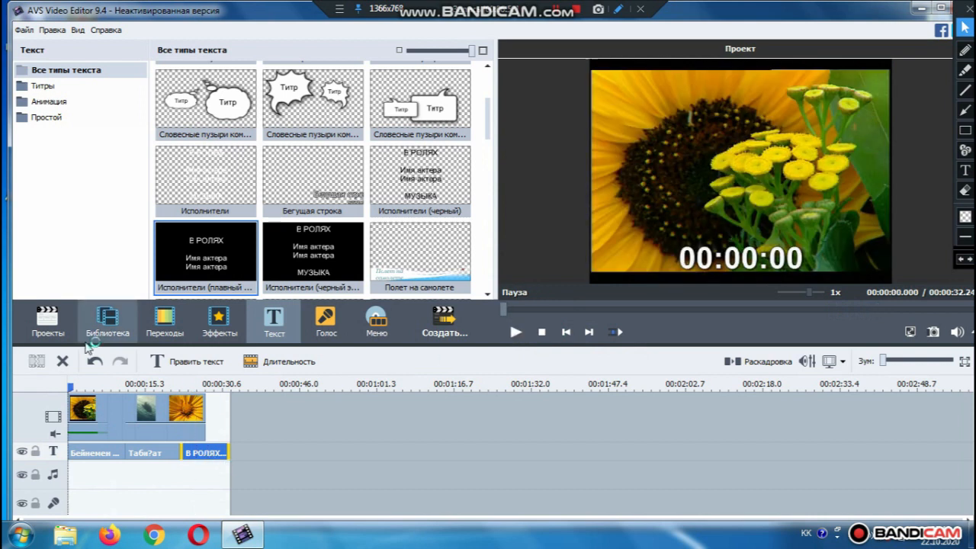
left_click(107, 323)
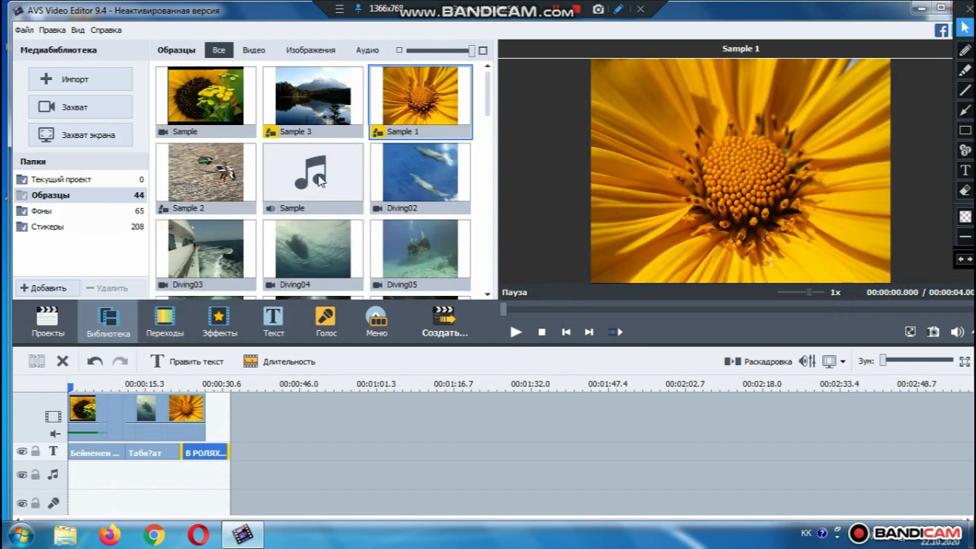
Place the Sample music on the music track and trim it to end near 00:00:13.492
left_click(92, 503)
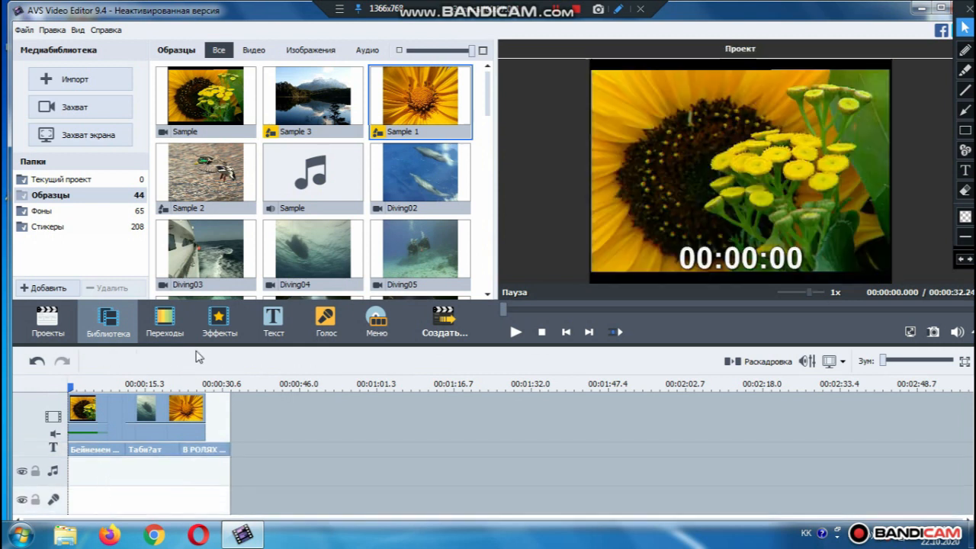
left_click_drag(295, 211, 70, 469)
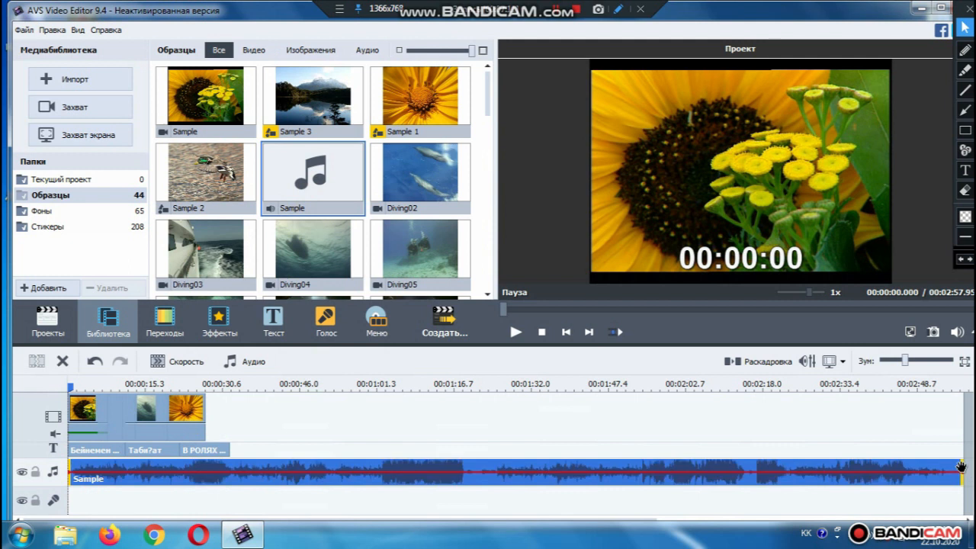
left_click(726, 472)
left_click_drag(185, 473, 136, 458)
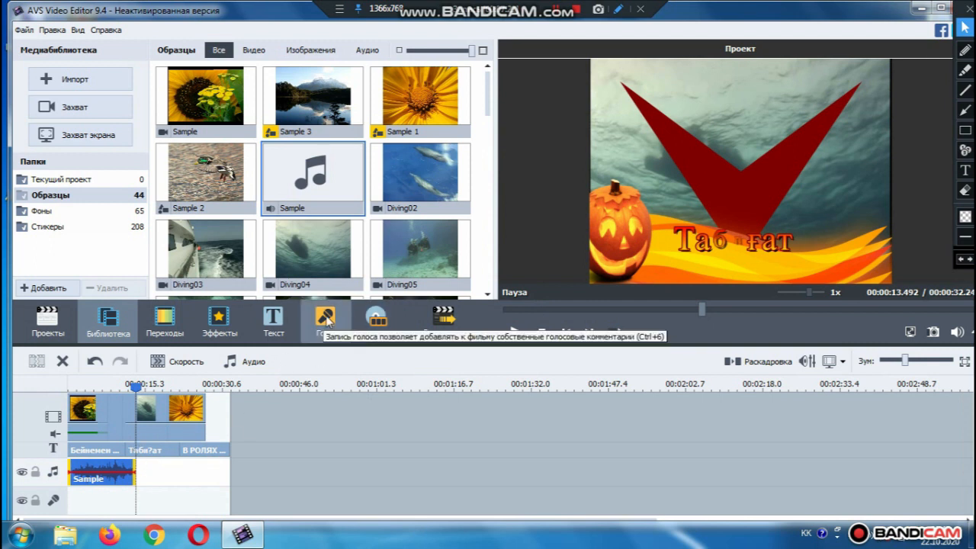
Record a 9.43-second voice comment and place it on the music track right after Sample
left_click(327, 320)
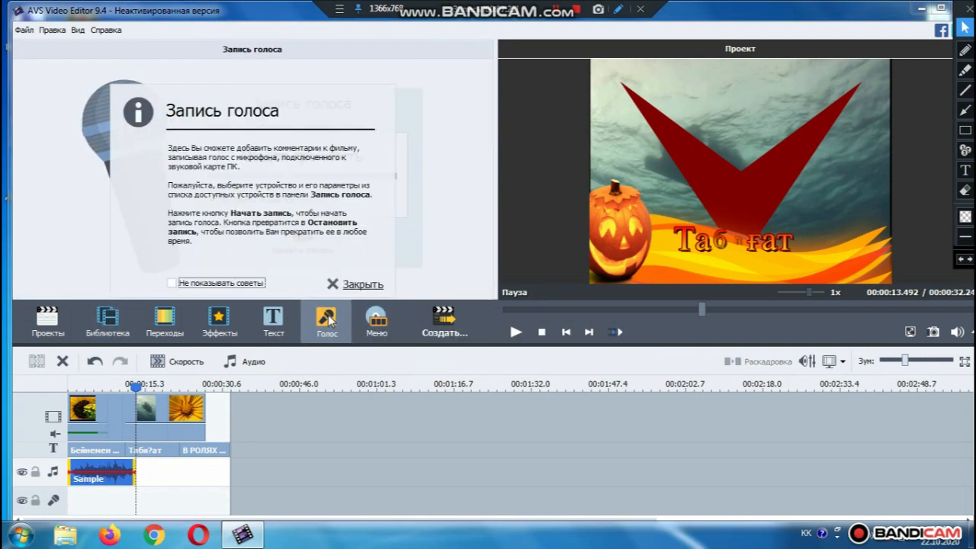
left_click(359, 287)
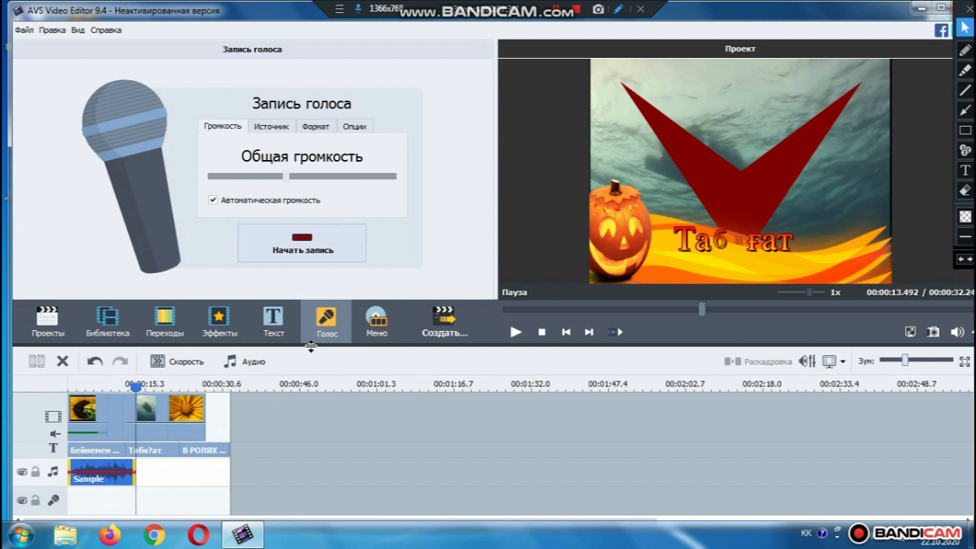
left_click(304, 251)
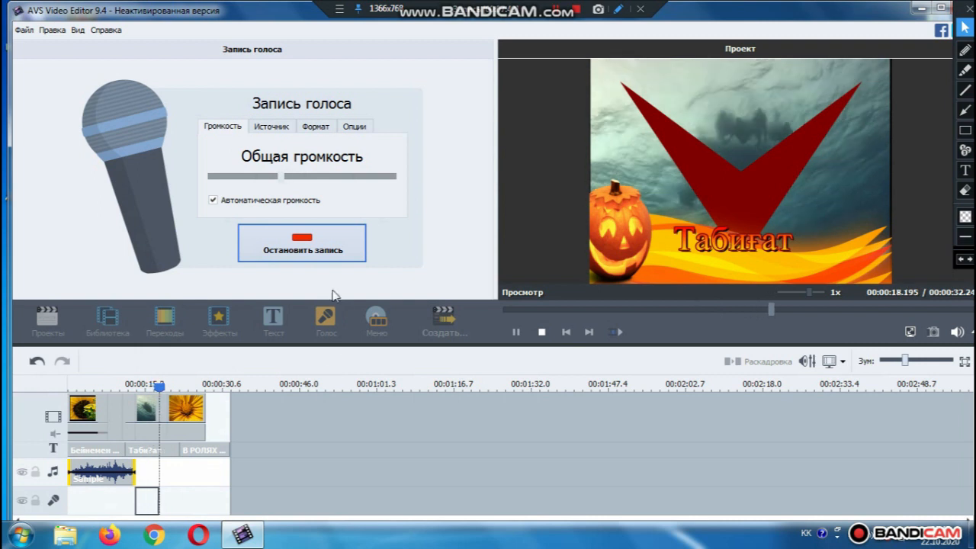
left_click(319, 248)
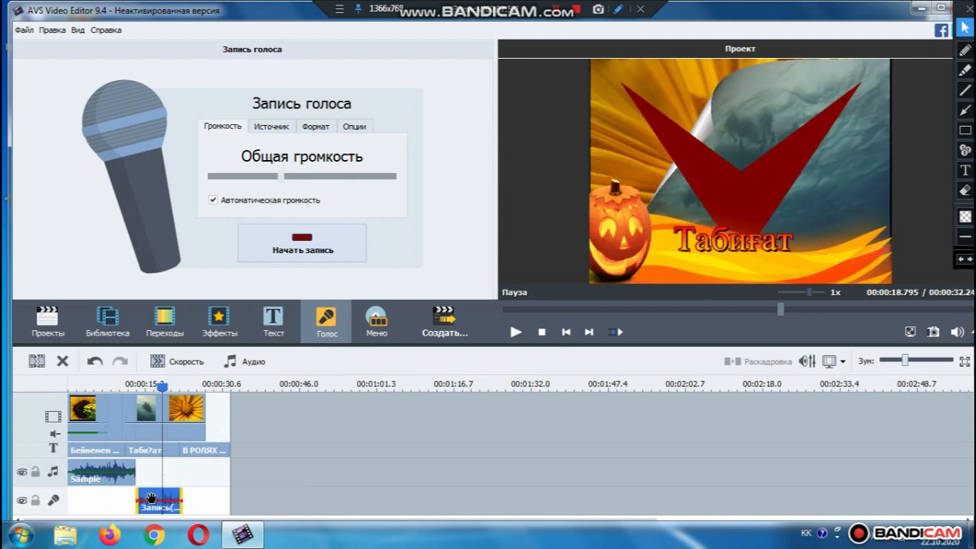
left_click_drag(150, 499, 151, 474)
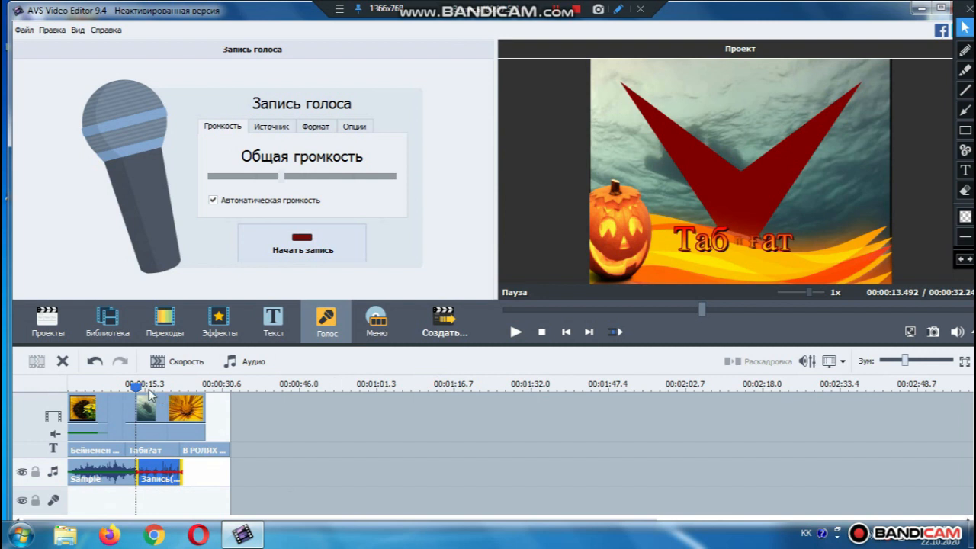
left_click_drag(135, 386, 70, 386)
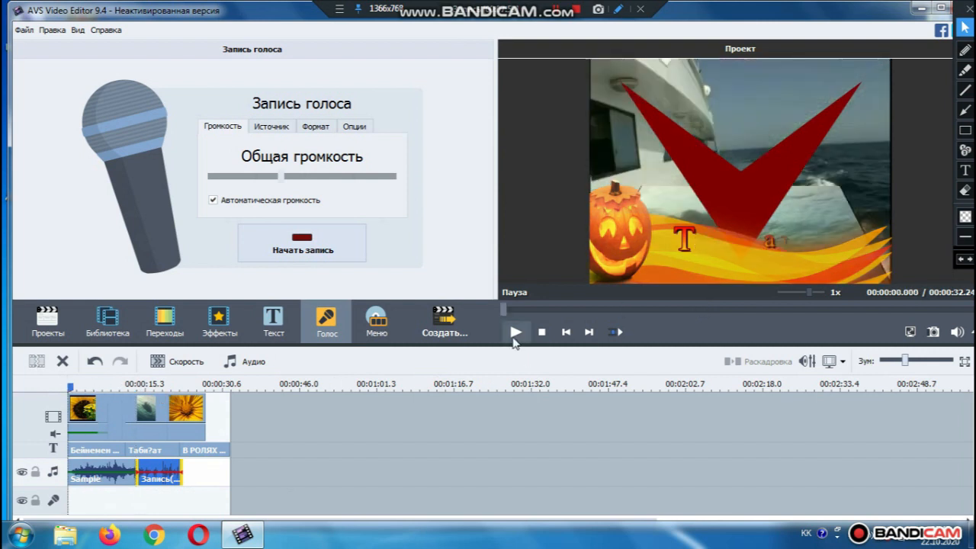
left_click(514, 332)
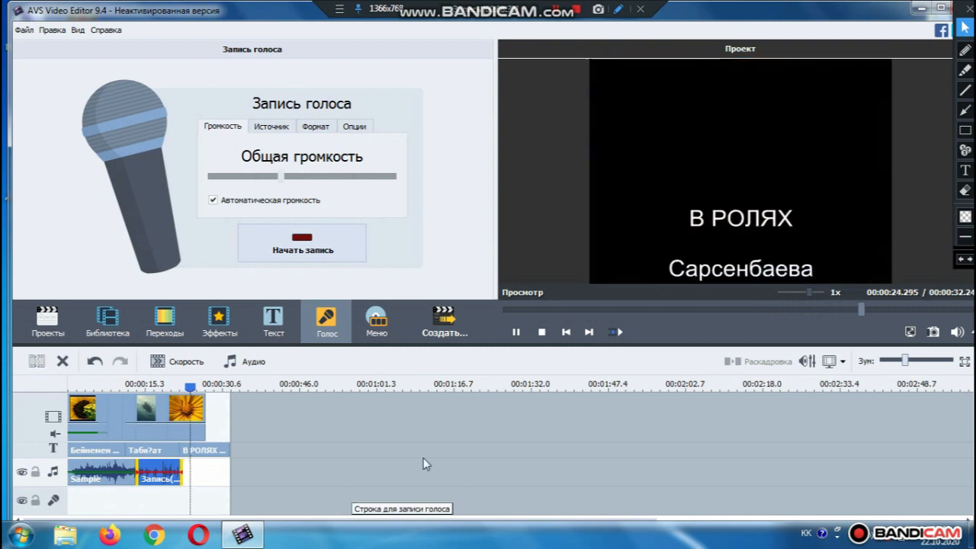
left_click(539, 333)
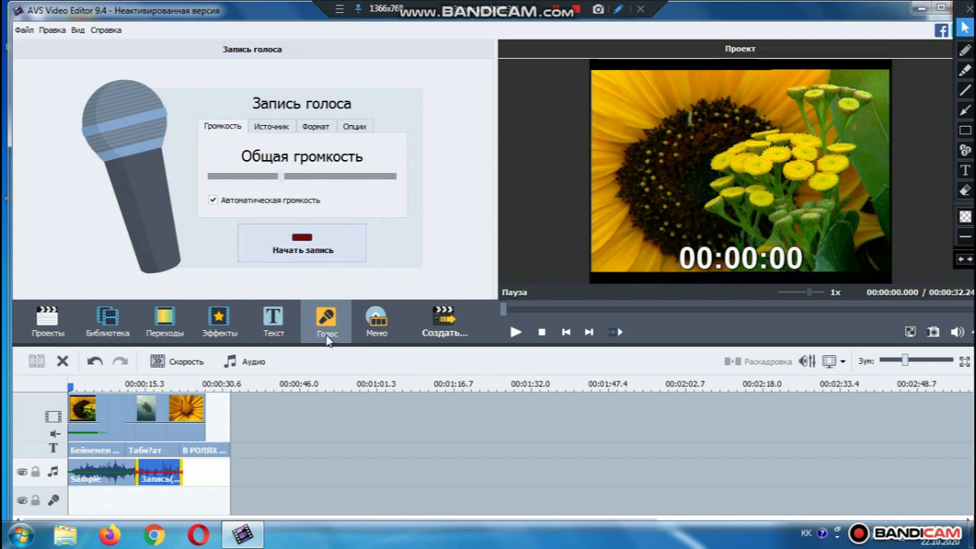
Add a second Sample music clip after the voice recording, trimmed to end with the video
left_click(107, 322)
left_click(351, 191)
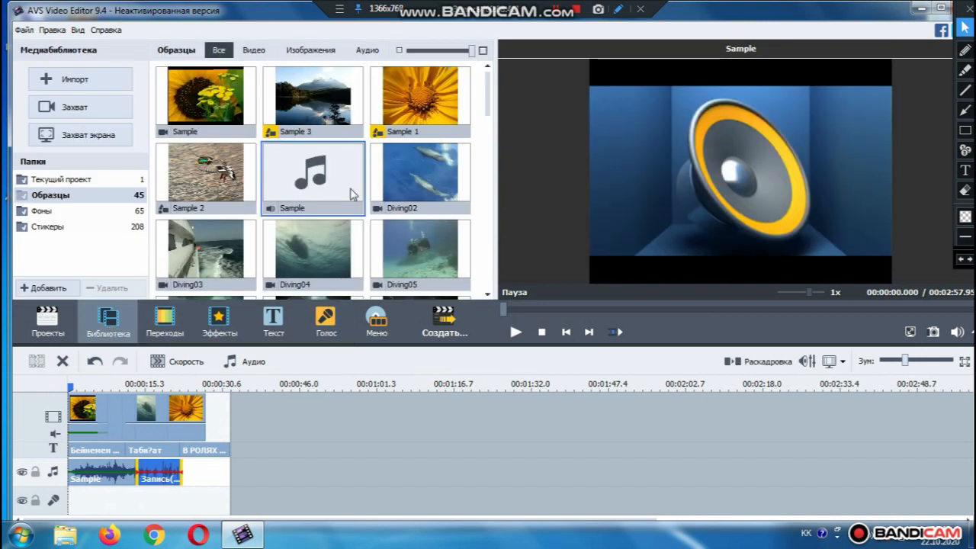
left_click_drag(311, 174, 185, 467)
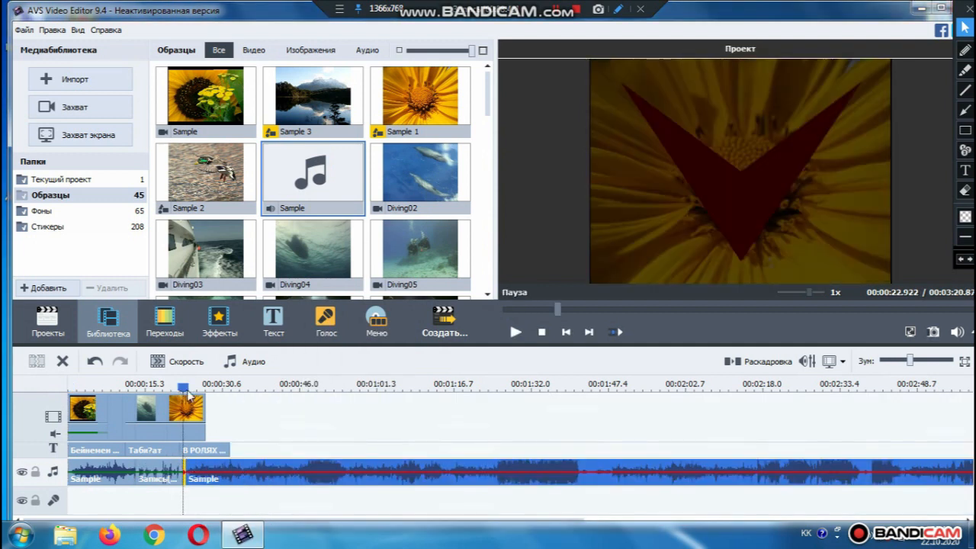
left_click_drag(183, 470, 204, 473)
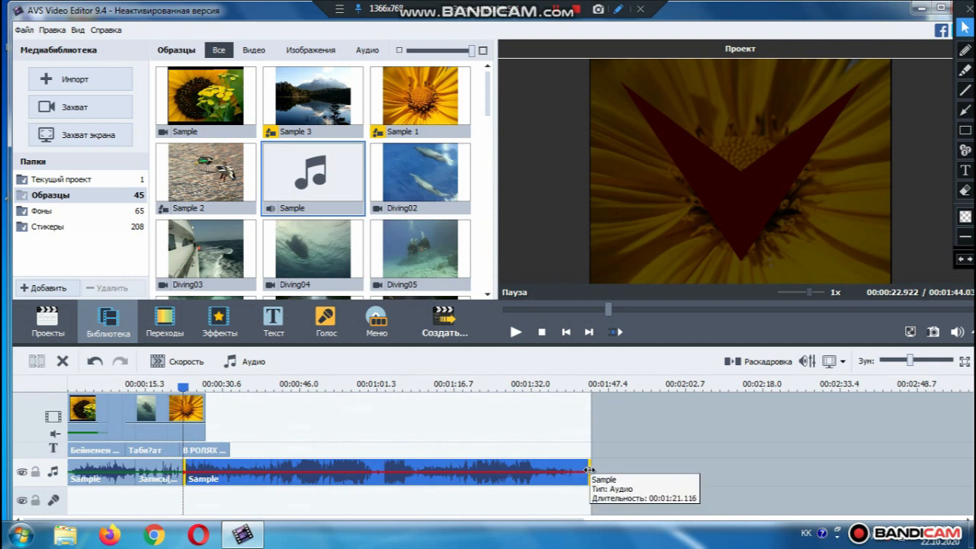
left_click_drag(590, 465, 230, 459)
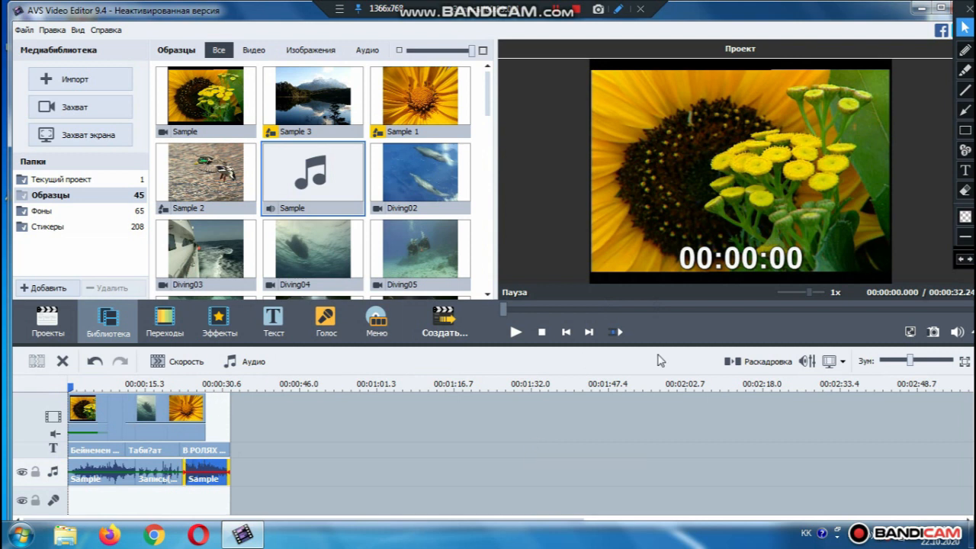
Preview the full 00:00:32.24 project, then start the export with Создать..
left_click(516, 331)
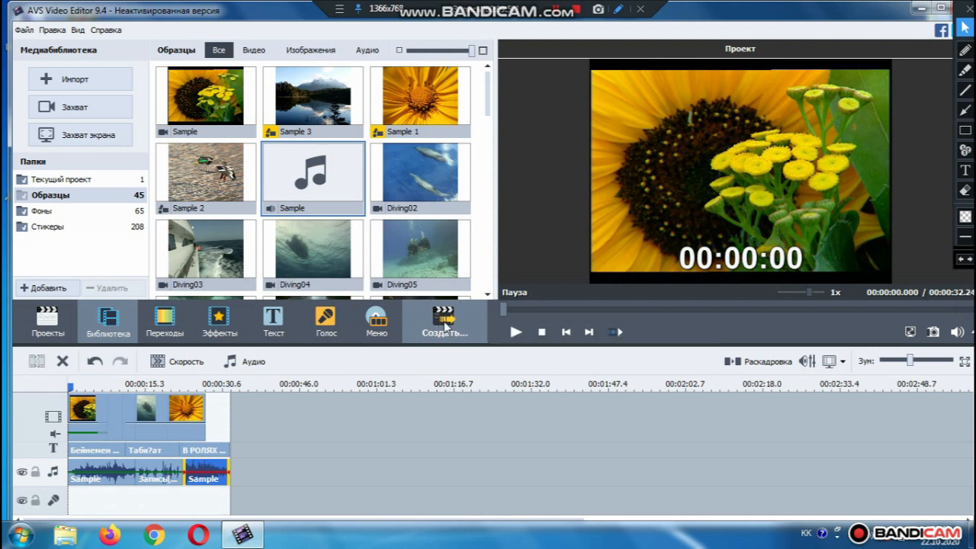
left_click(446, 326)
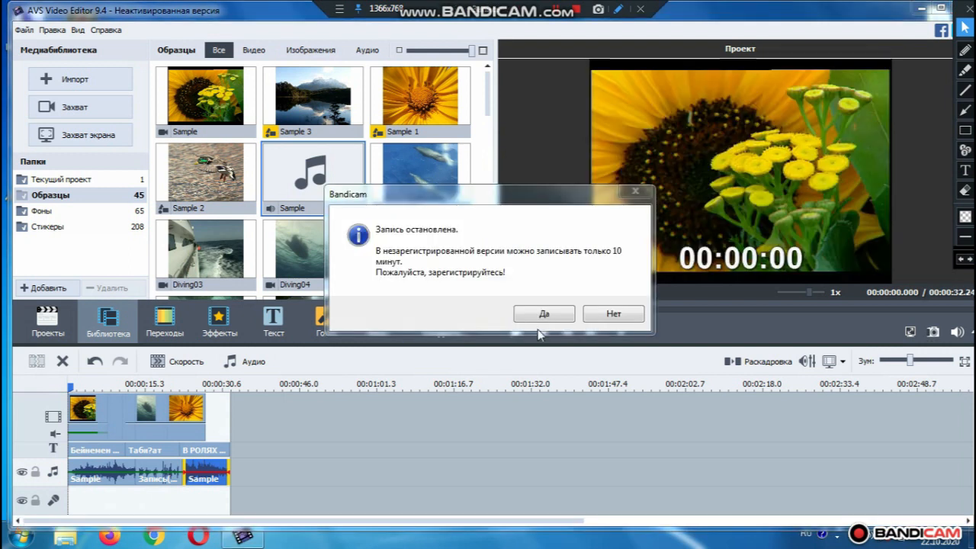
Dismiss Bandicam's recording-stopped notice and registration prompt, then minimize the editor
left_click(544, 315)
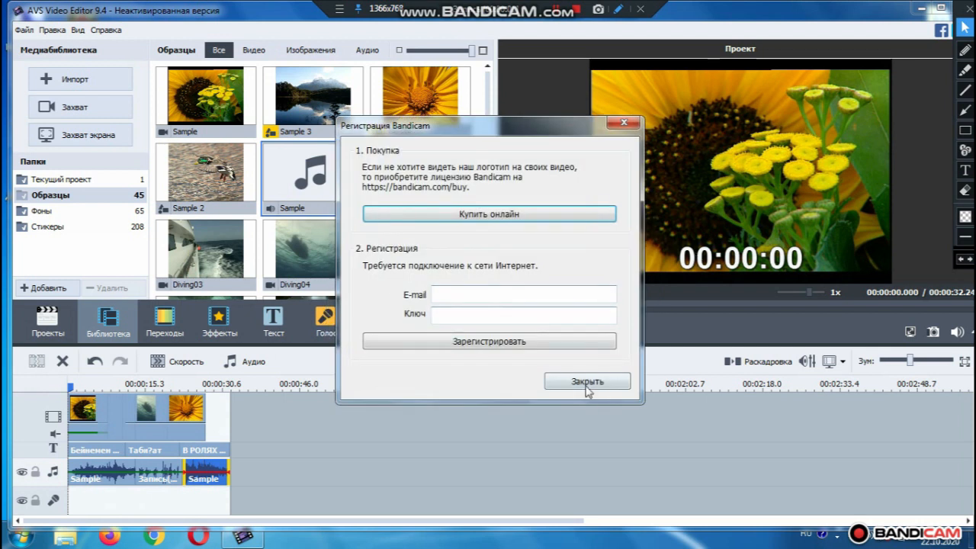
left_click(586, 382)
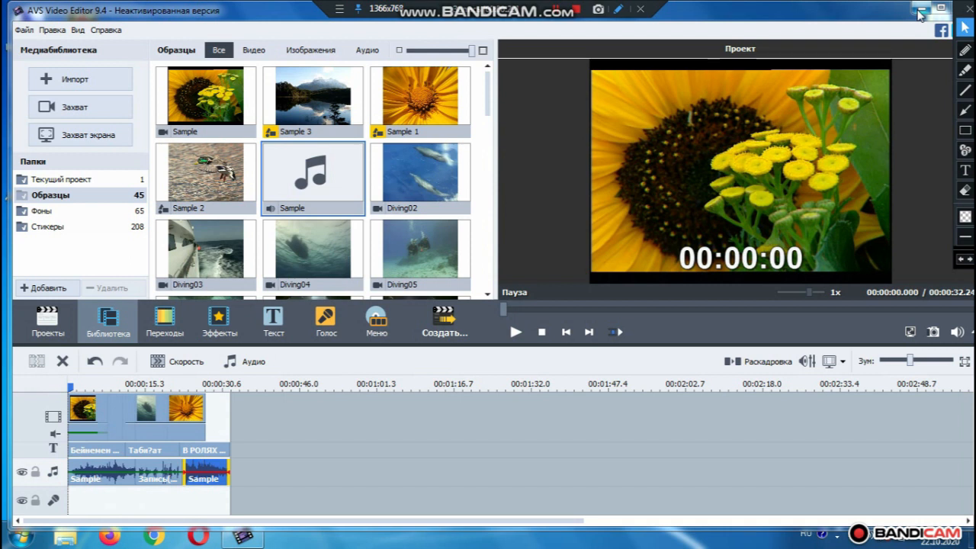
left_click(921, 11)
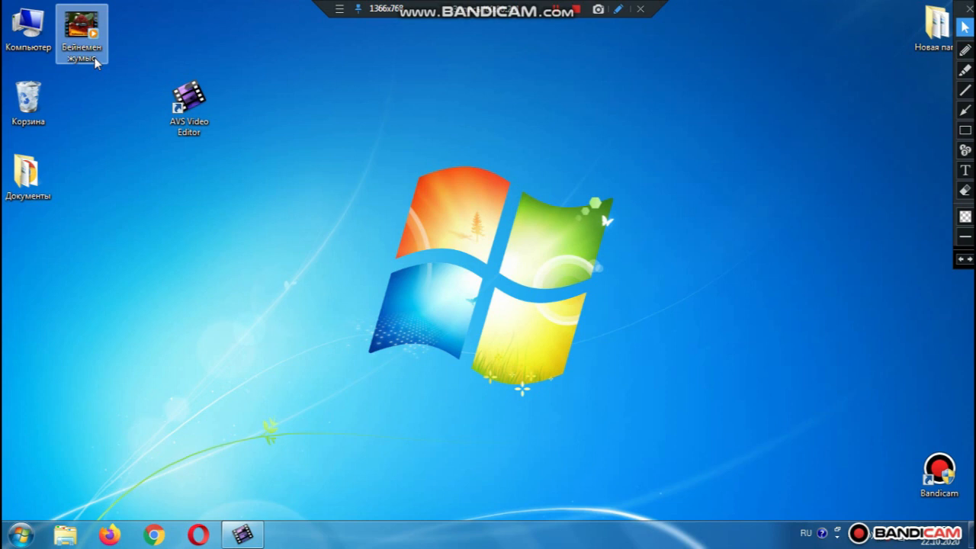
Move the Бейнемен жумыс video icon to the top middle and circle it in red
left_click_drag(86, 30, 406, 103)
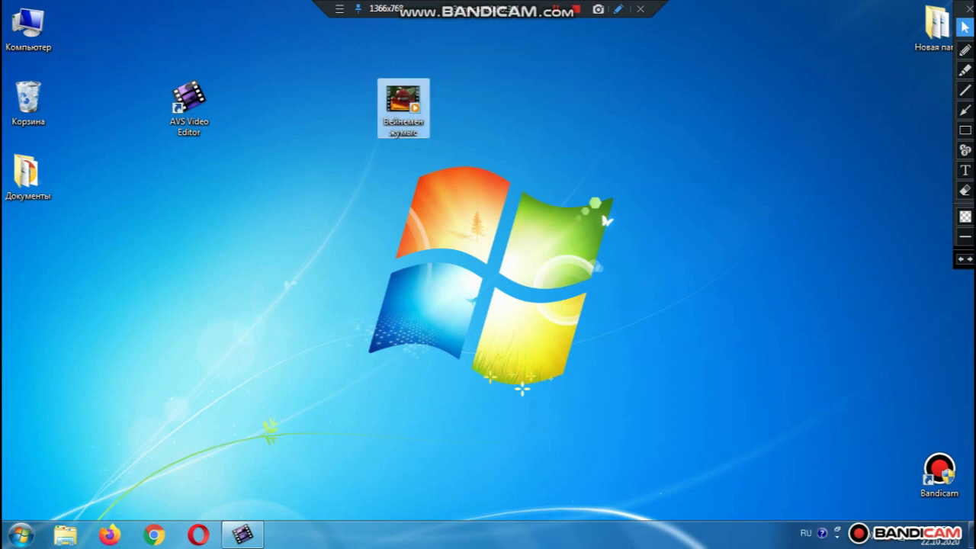
left_click(964, 49)
mouse_move(455, 87)
left_mouse_down()
mouse_move(435, 74)
mouse_move(340, 91)
mouse_move(381, 204)
mouse_move(407, 217)
mouse_move(495, 204)
mouse_move(495, 143)
mouse_move(450, 79)
left_mouse_up()
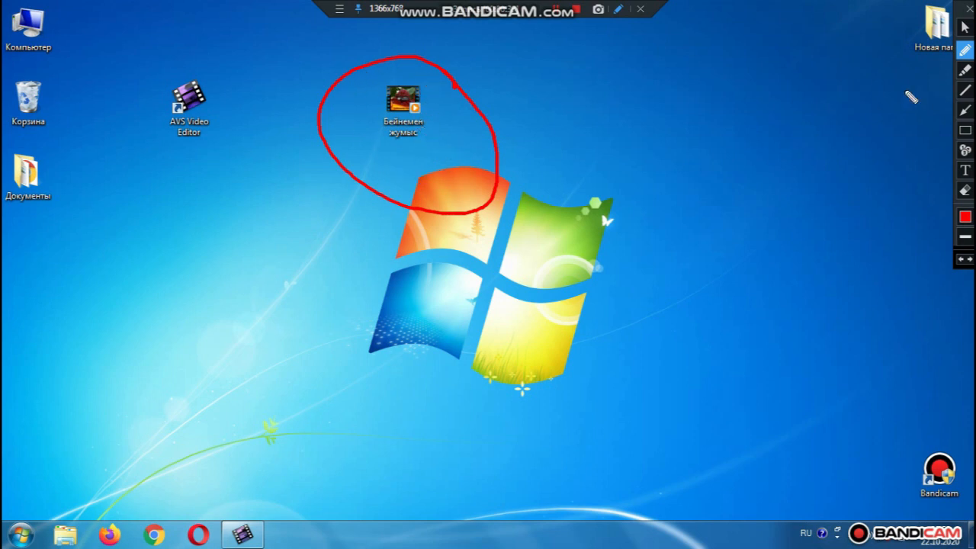
Erase the red circle and leave Bandicam's screen-drawing mode
left_click(964, 190)
left_click_drag(231, 70, 709, 290)
mouse_move(306, 46)
left_mouse_down()
mouse_move(495, 92)
mouse_move(544, 114)
left_mouse_up()
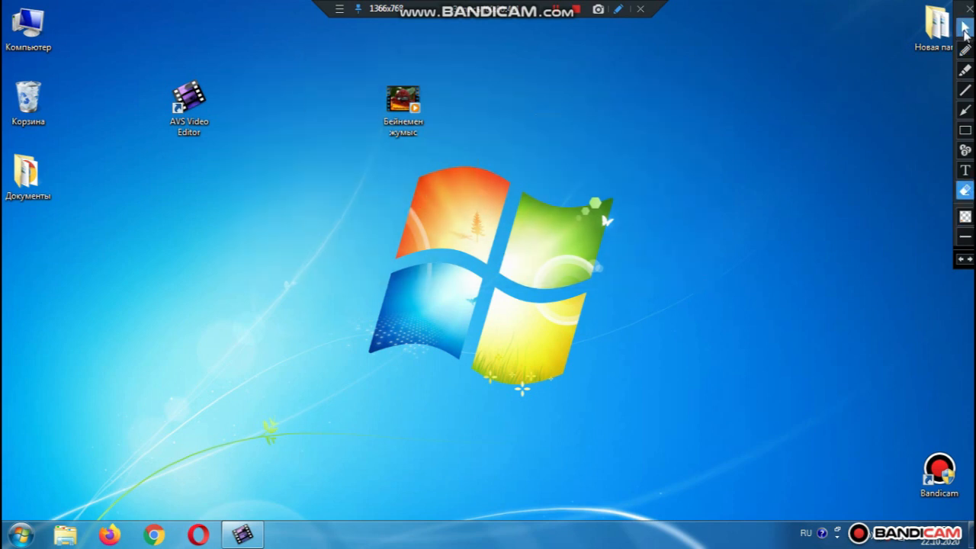
left_click(964, 27)
Play the Бейнемен жумыс video in a centred Windows Media Player window through to the credits
double_click(403, 105)
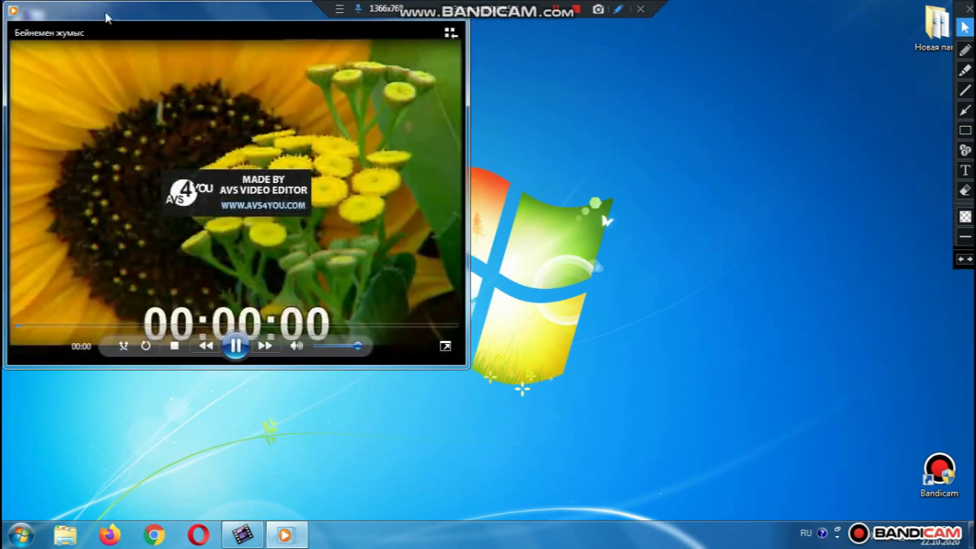
left_click_drag(111, 23, 343, 76)
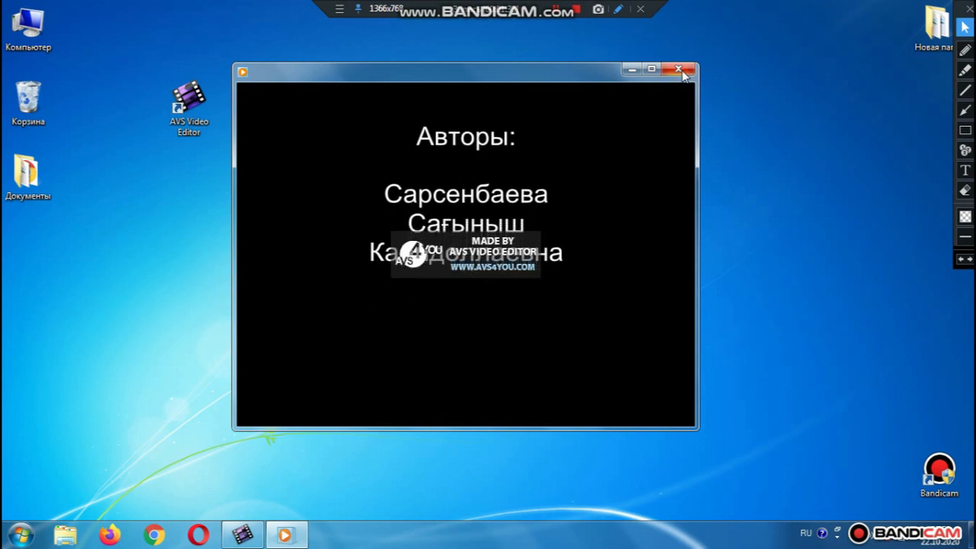
Close Media Player, restore AVS Video Editor and bring up the Создать export categories
left_click(683, 72)
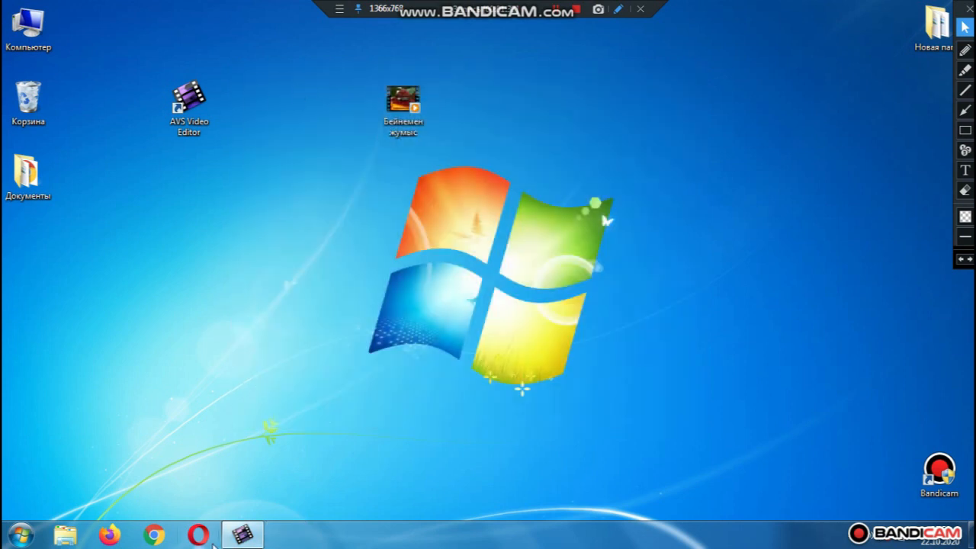
left_click(241, 538)
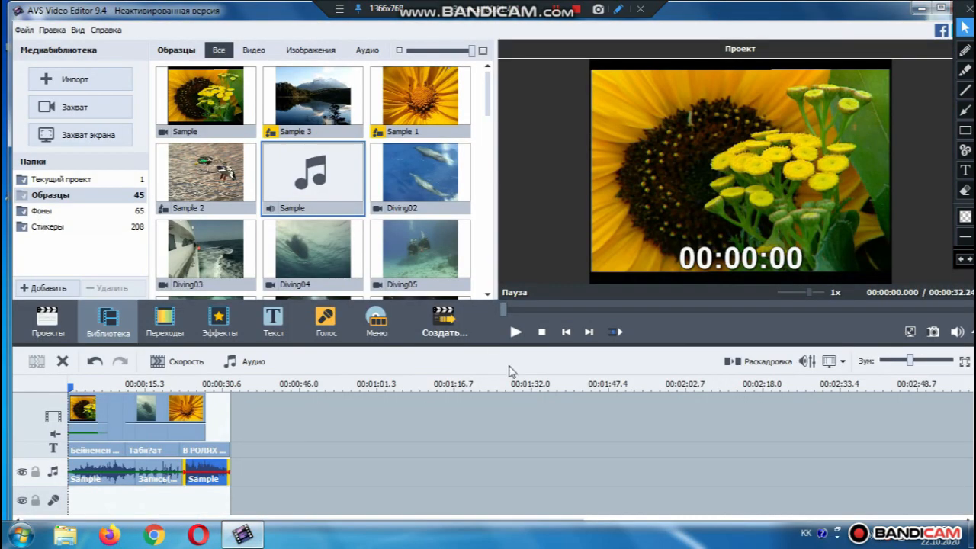
left_click(445, 322)
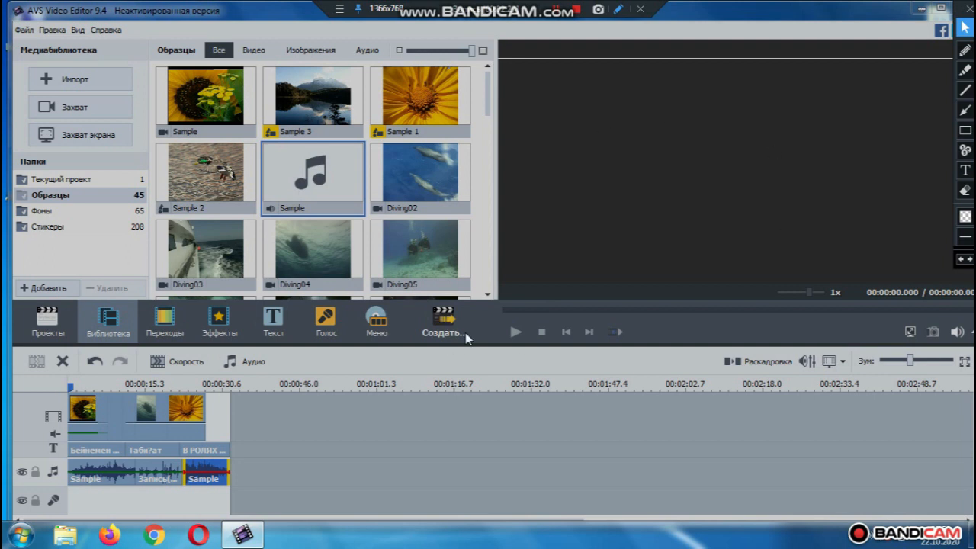
left_click(968, 8)
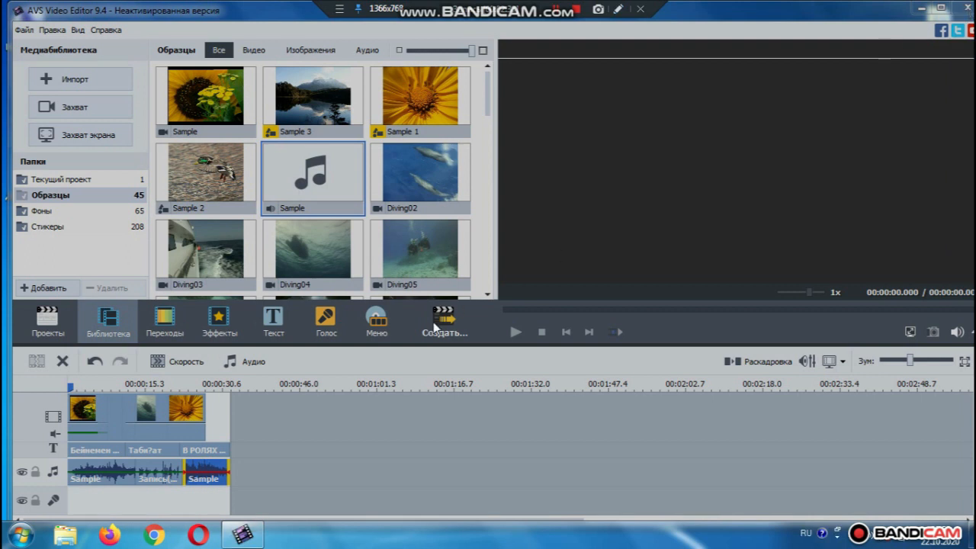
left_click(434, 322)
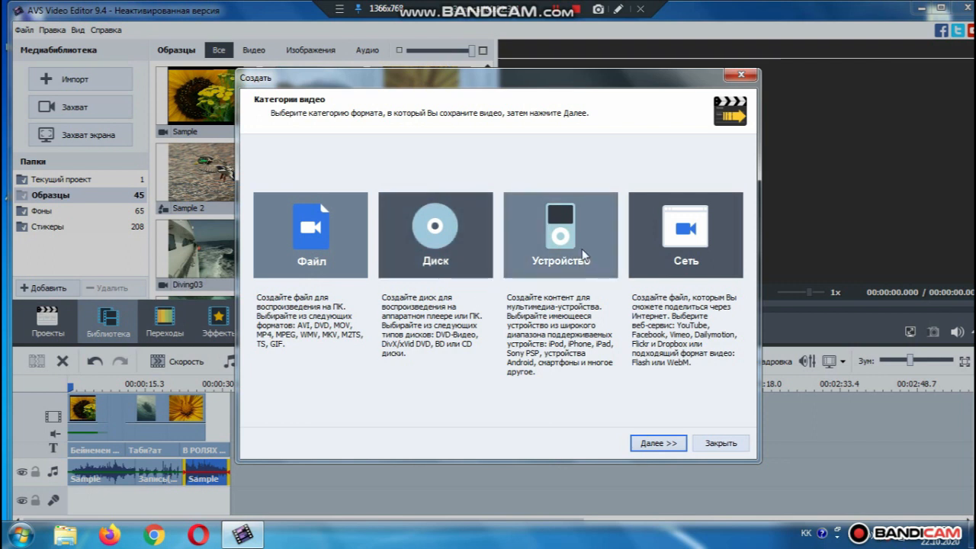
Choose Файл export and keep MP4 with the Apple iPhone SE HD 1280x720, 30 fps profile
left_click(660, 445)
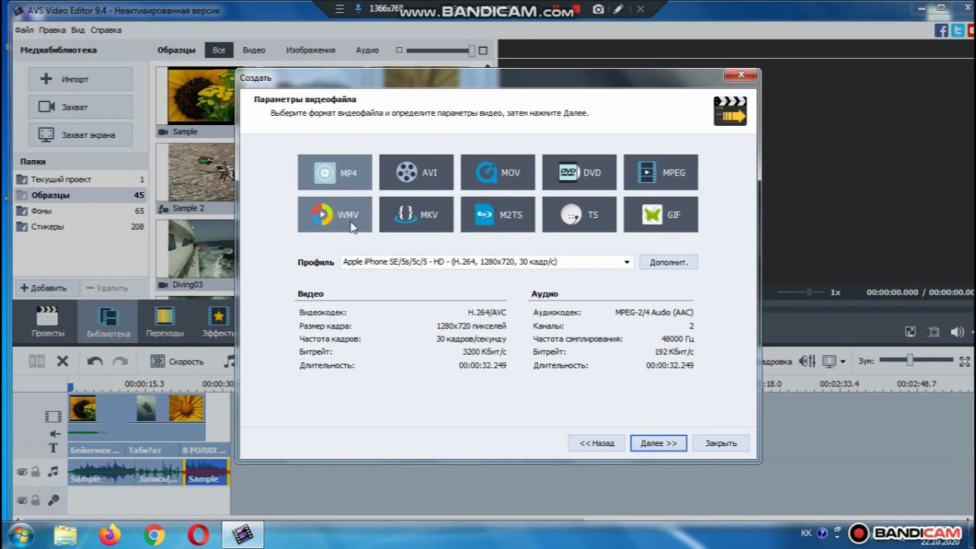
left_click(659, 443)
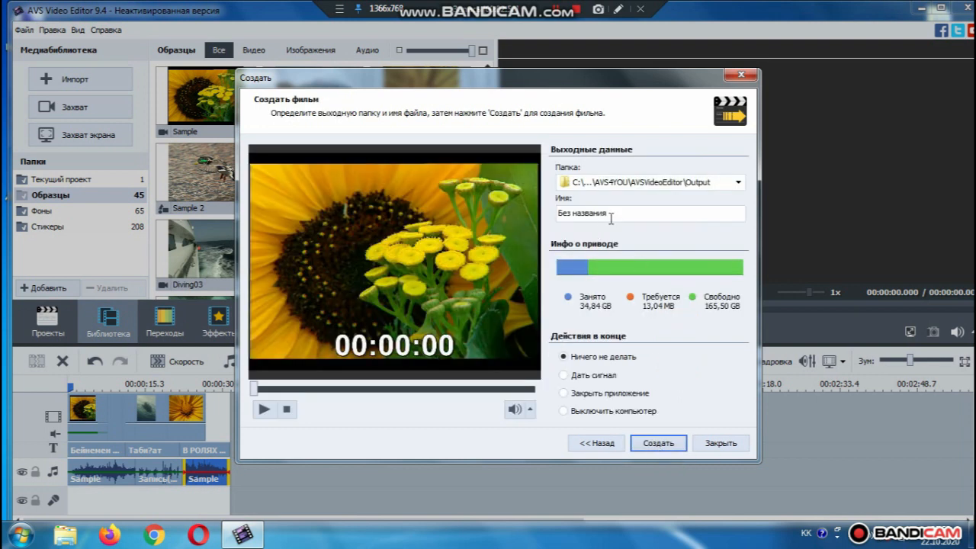
Set Дать сигнал as the end-of-export action and start creating the film
left_click(593, 376)
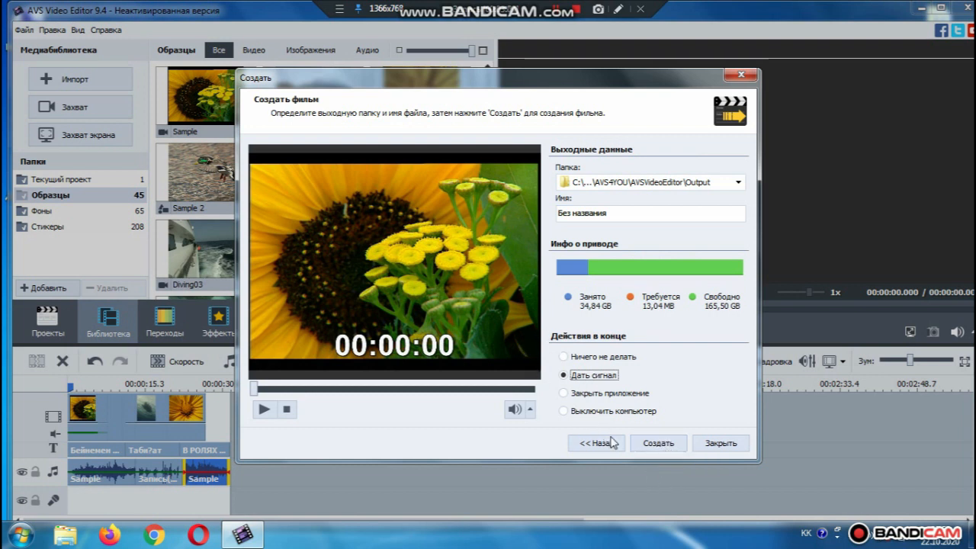
left_click(654, 449)
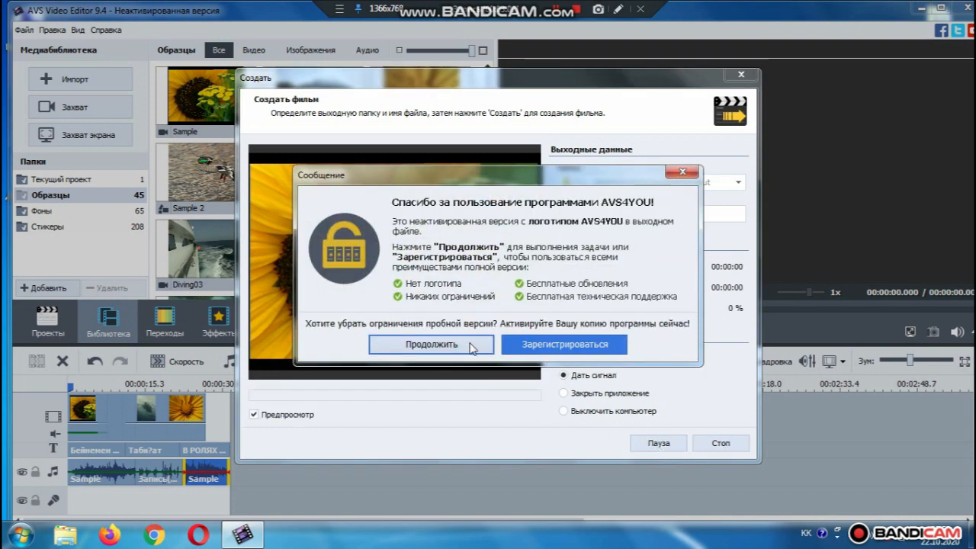
Dismiss the AVS4YOU activation notice with Продолжить so the film export runs in trial mode
left_click(452, 343)
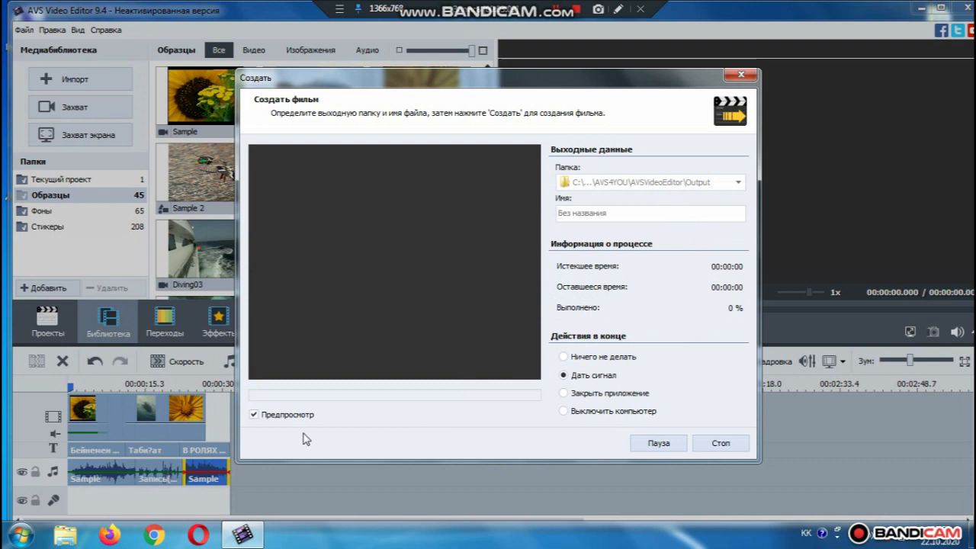